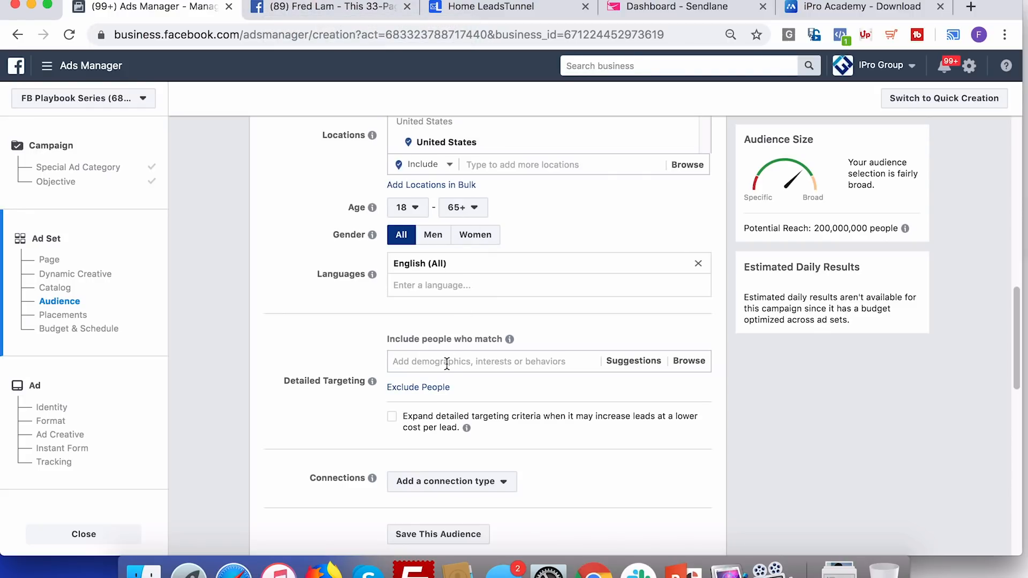
Add Business page admins to Detailed Targeting and continue past the ad set
text(facebook page)
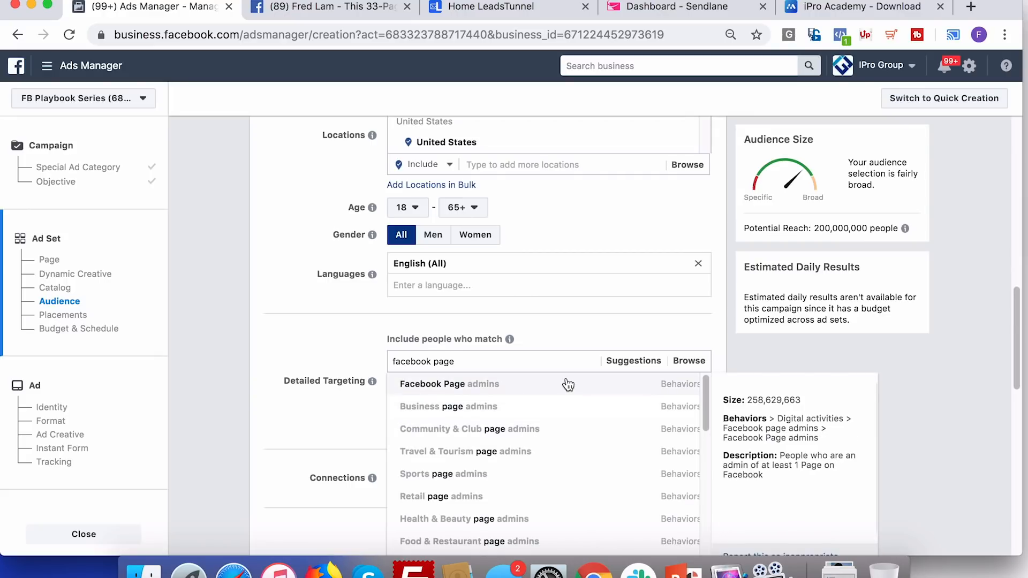
click(529, 405)
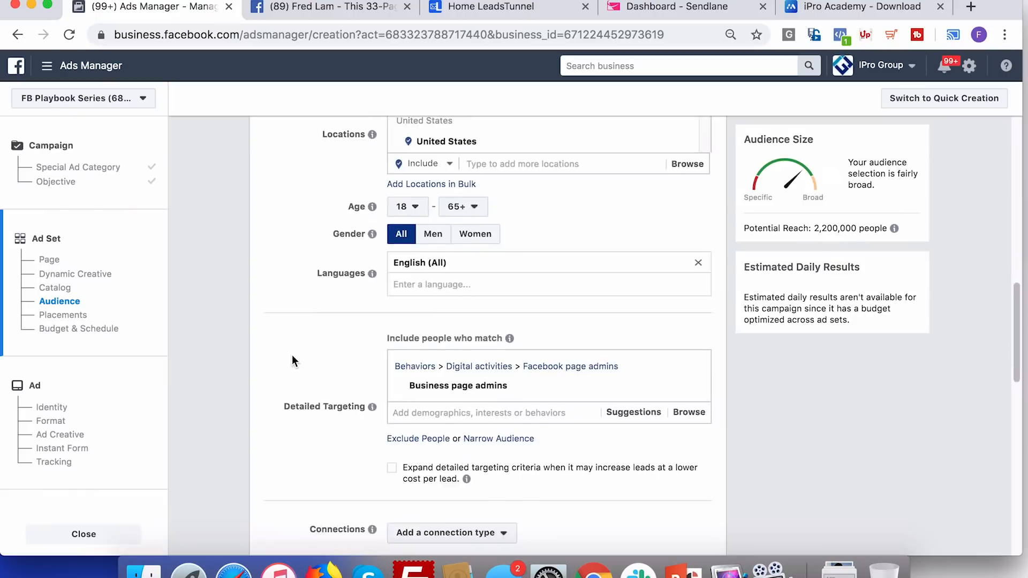
scroll(291, 361, down, 6)
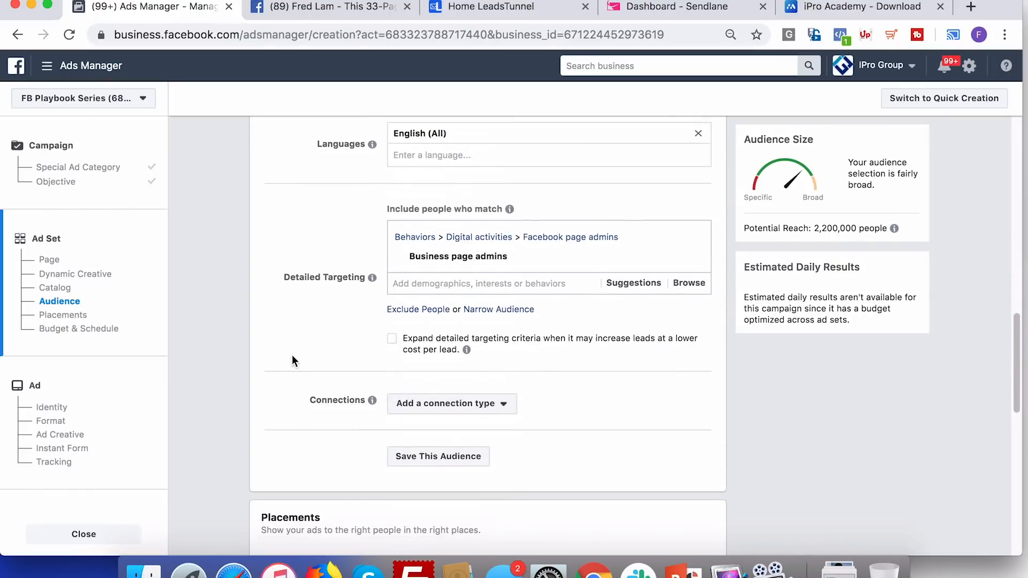
scroll(292, 359, down, 2)
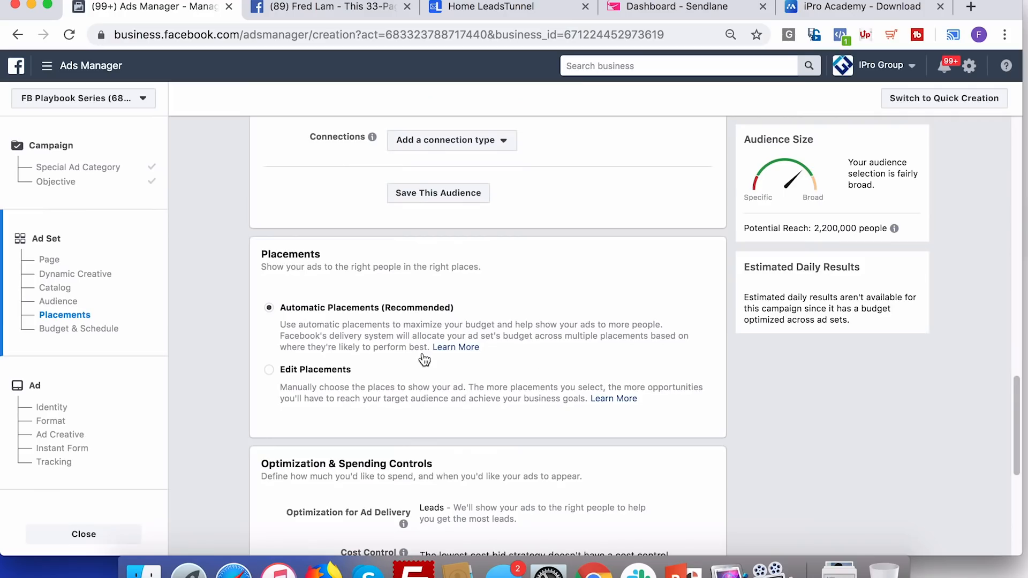
scroll(688, 420, down, 5)
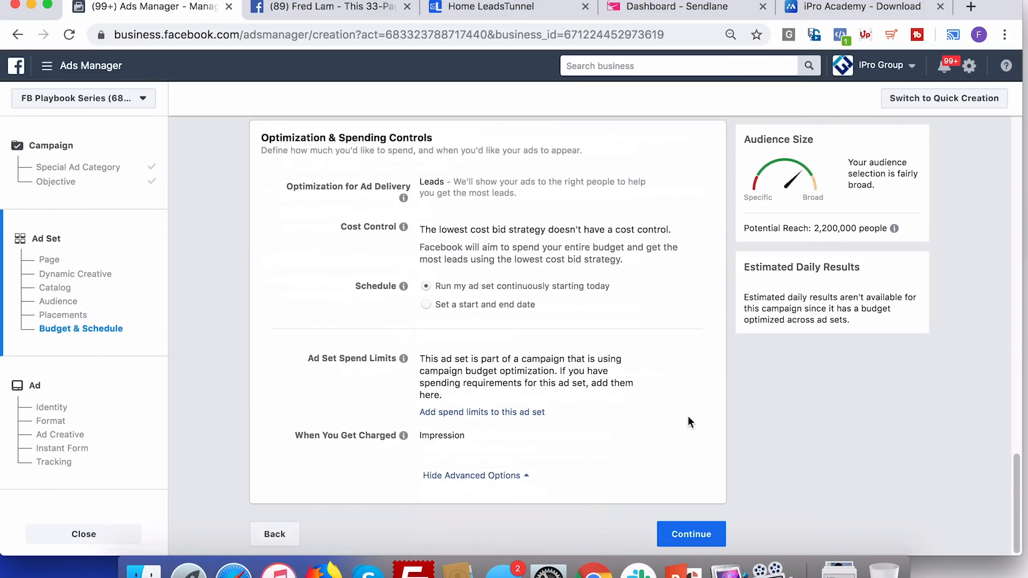
click(692, 532)
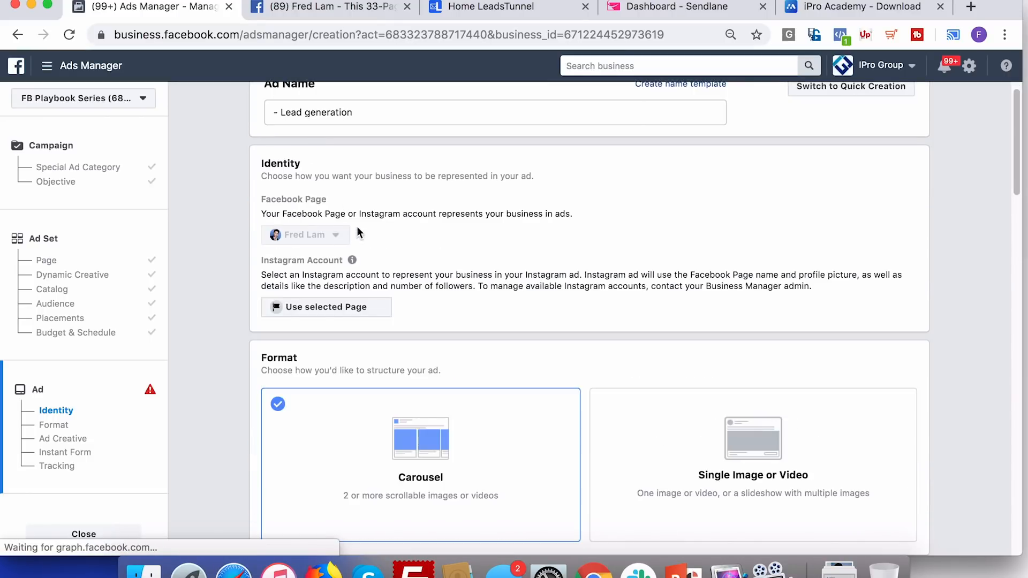
Select the business's Instagram account and switch the ad format to Single Image or Video
click(347, 308)
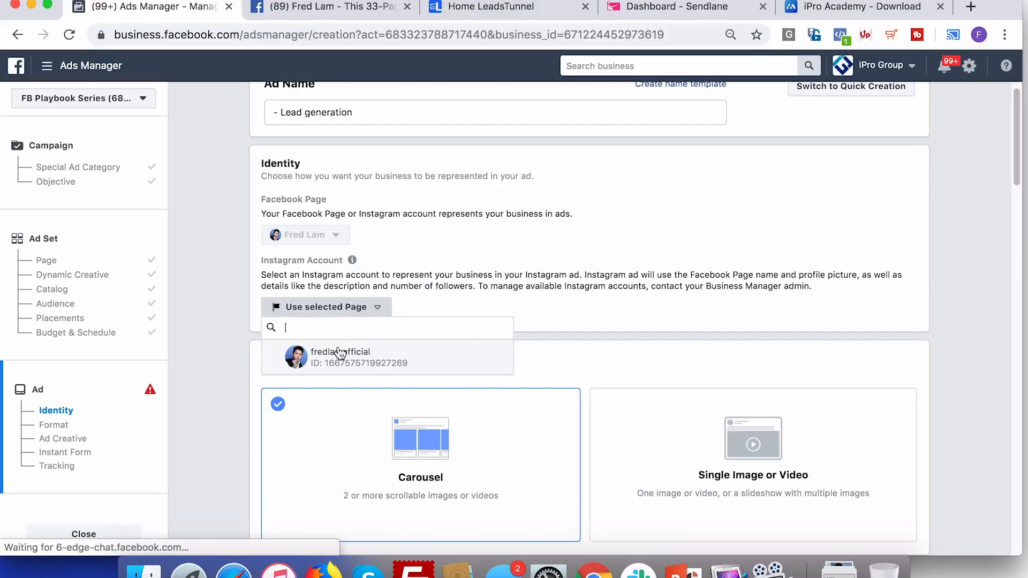
click(340, 353)
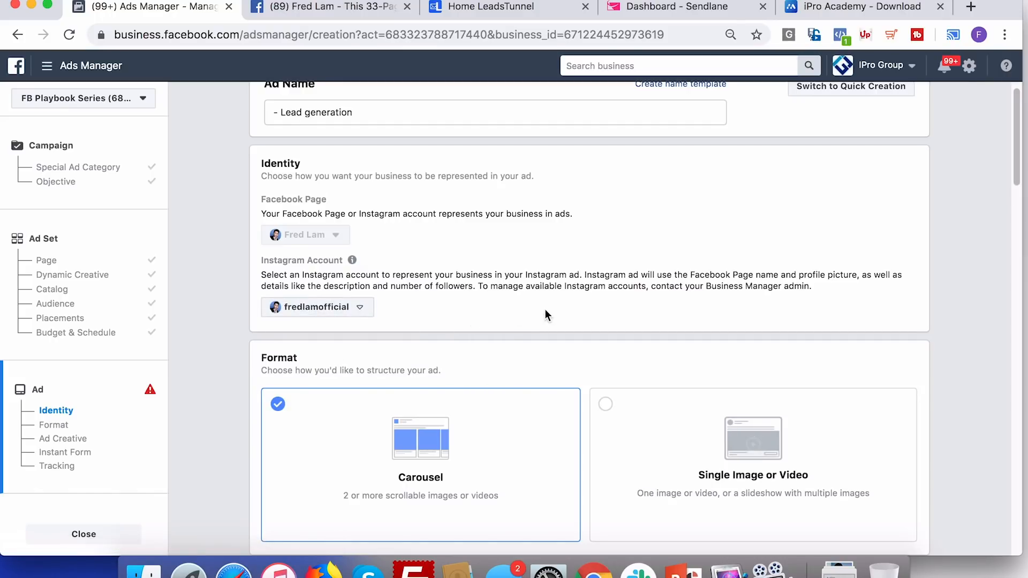
scroll(589, 311, down, 2)
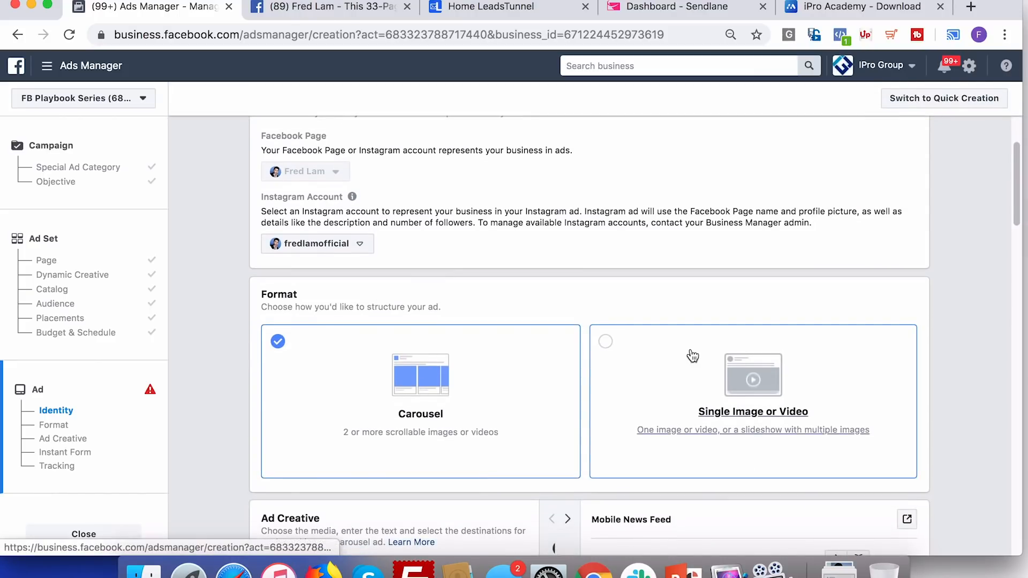
click(693, 356)
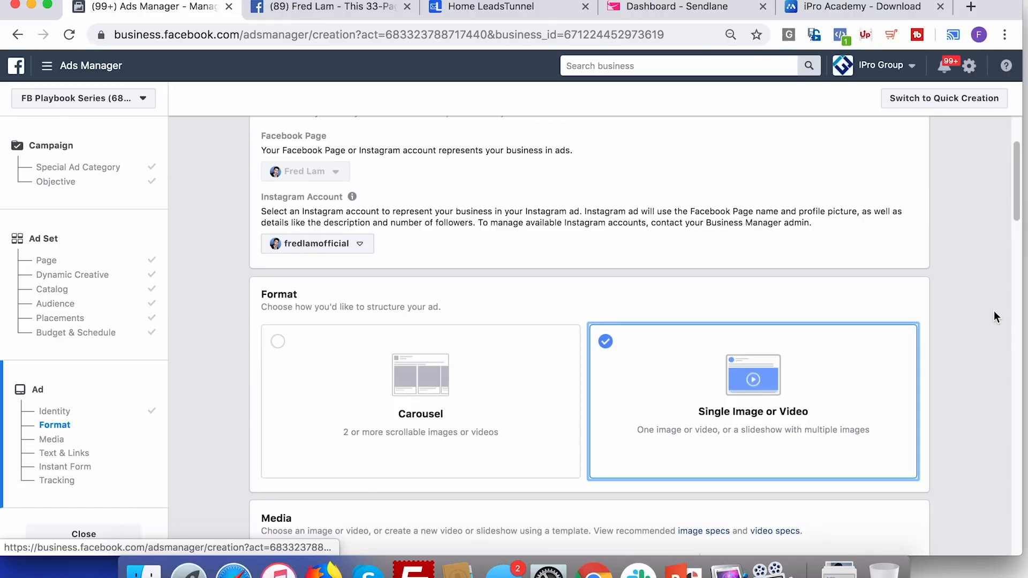
Remove the old image and add FB-Whitepaper-Ad-V2-3.jpg (1920 × 1920) as the ad image
scroll(994, 311, down, 3)
scroll(994, 317, down, 1)
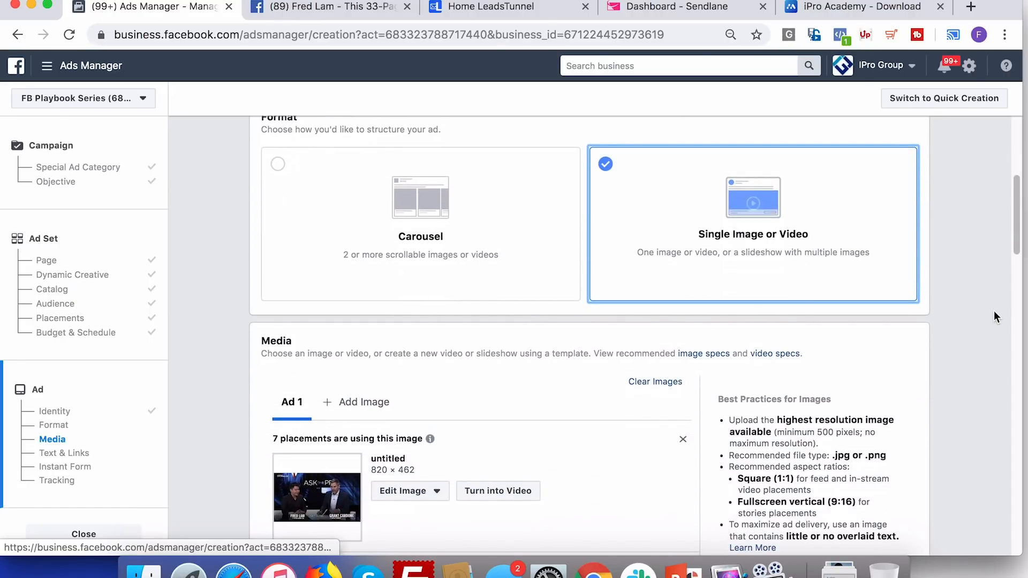
scroll(994, 317, down, 2)
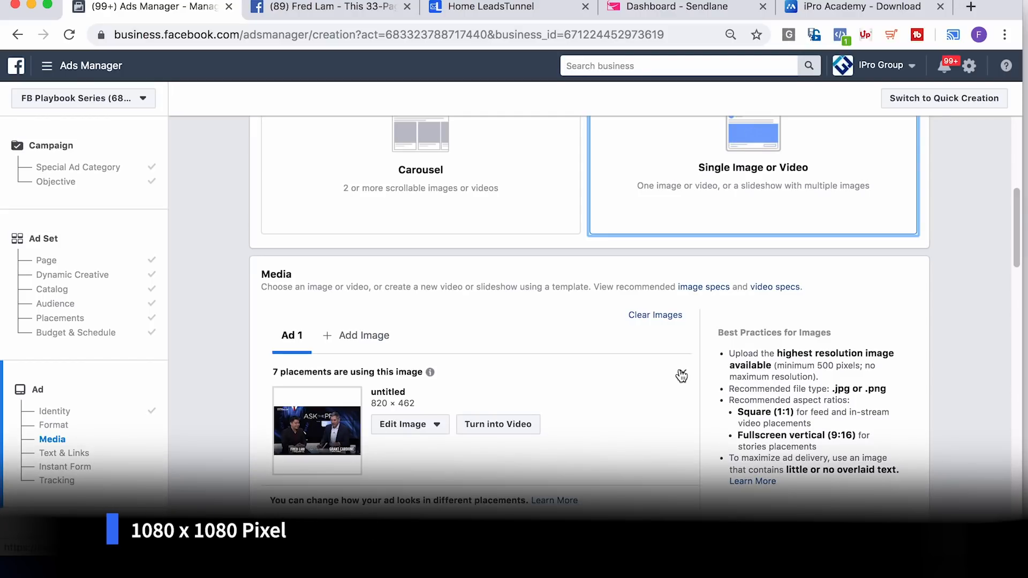
click(681, 376)
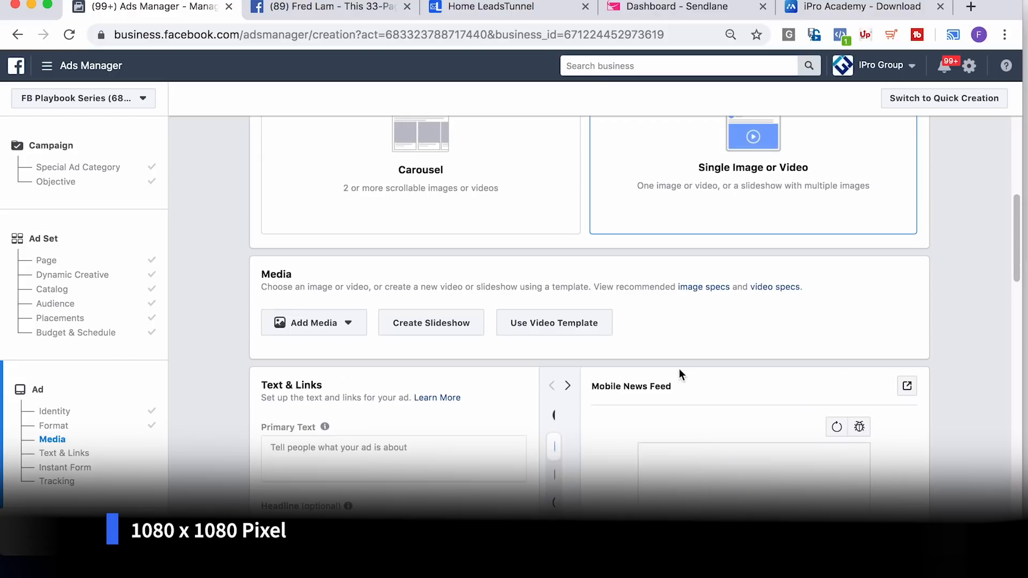
click(341, 336)
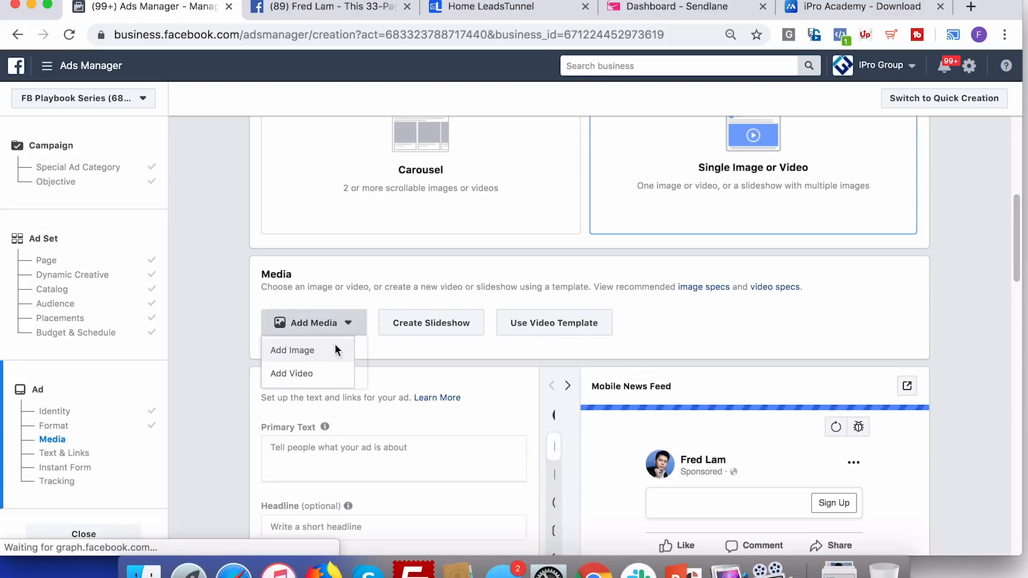
click(332, 354)
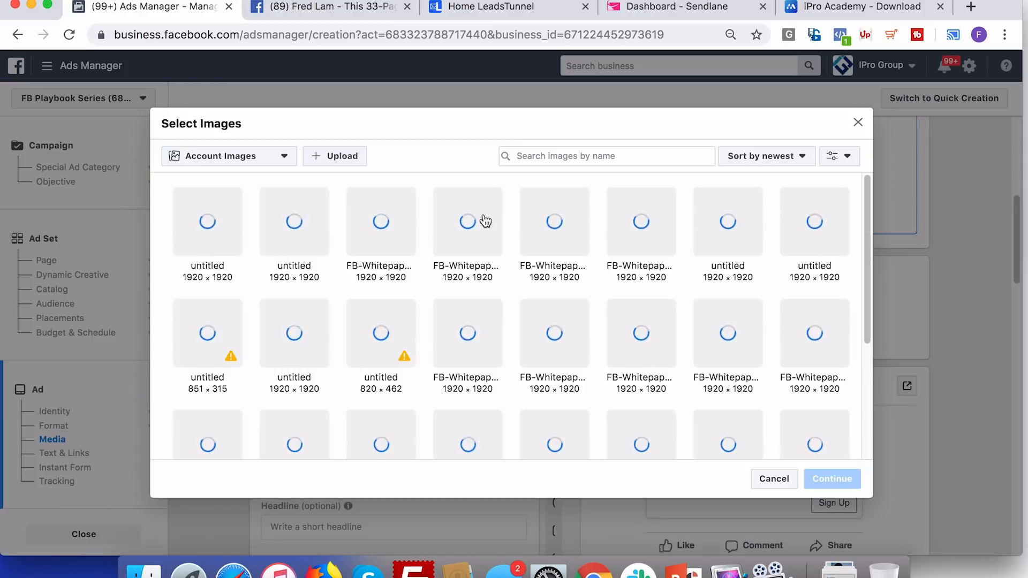
click(453, 221)
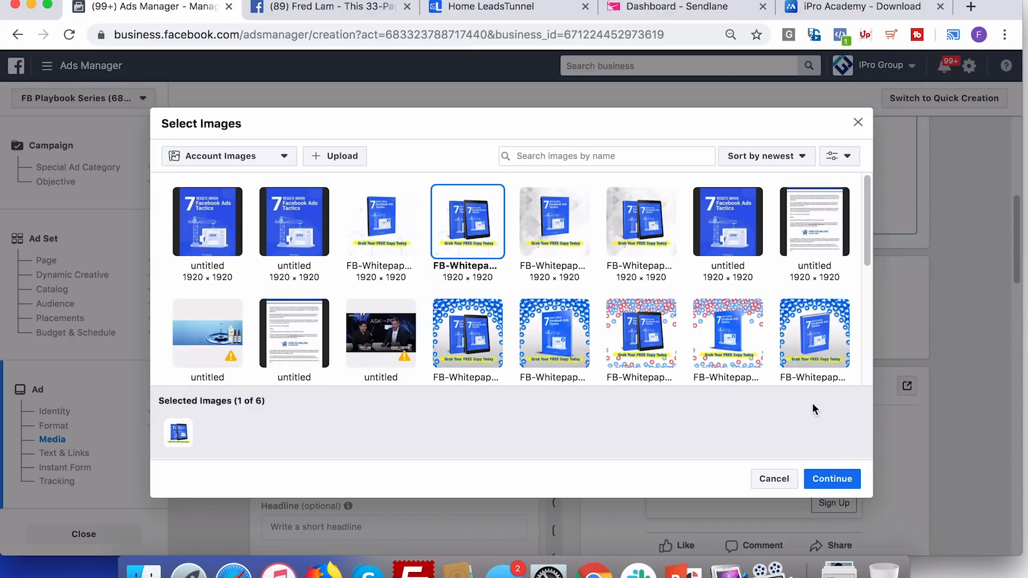
click(835, 478)
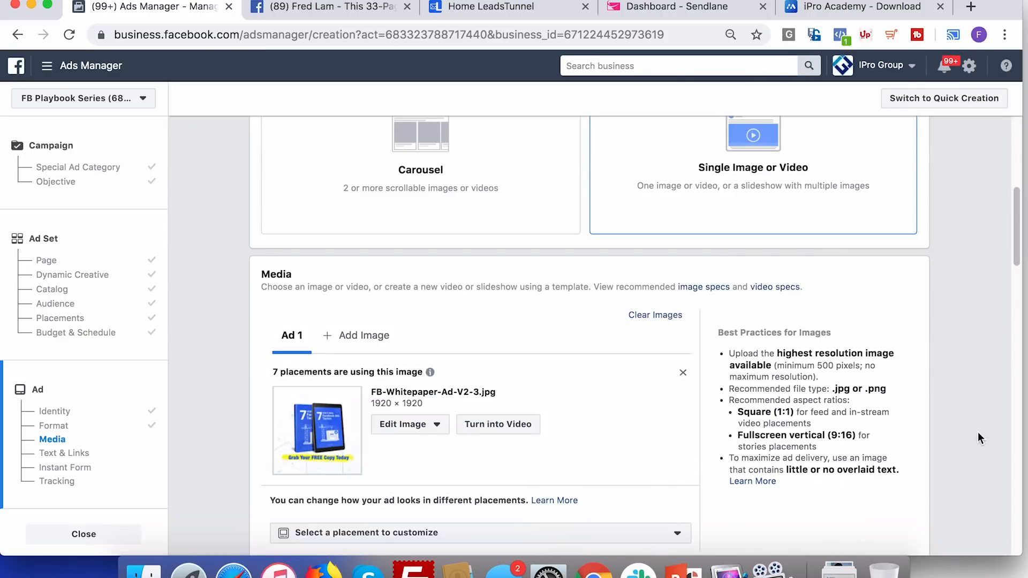
Write the 33-page eBook primary text, ending with 'Tap The Download Button Below To Get Yours FREE'
scroll(978, 438, down, 5)
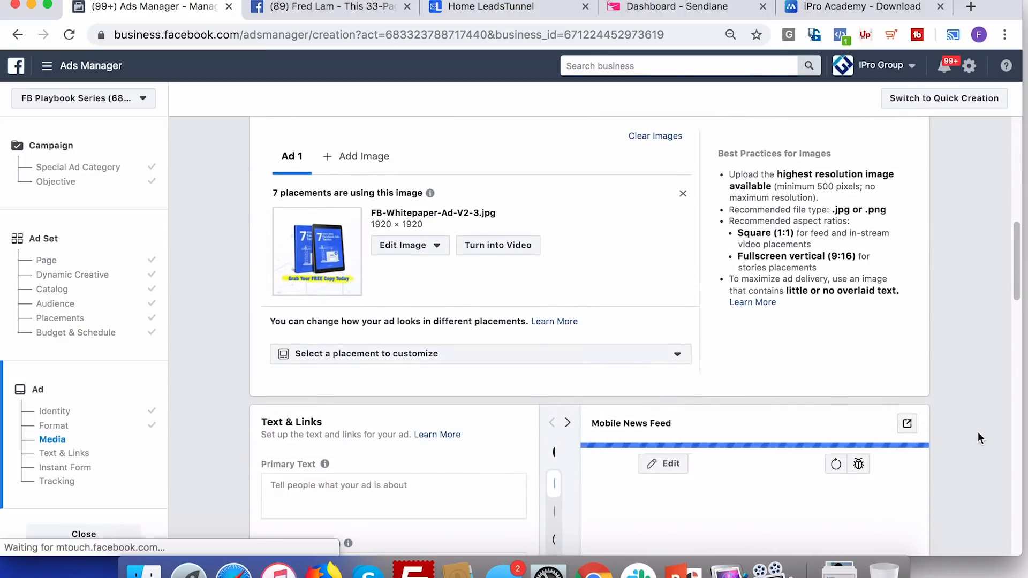
scroll(978, 434, down, 2)
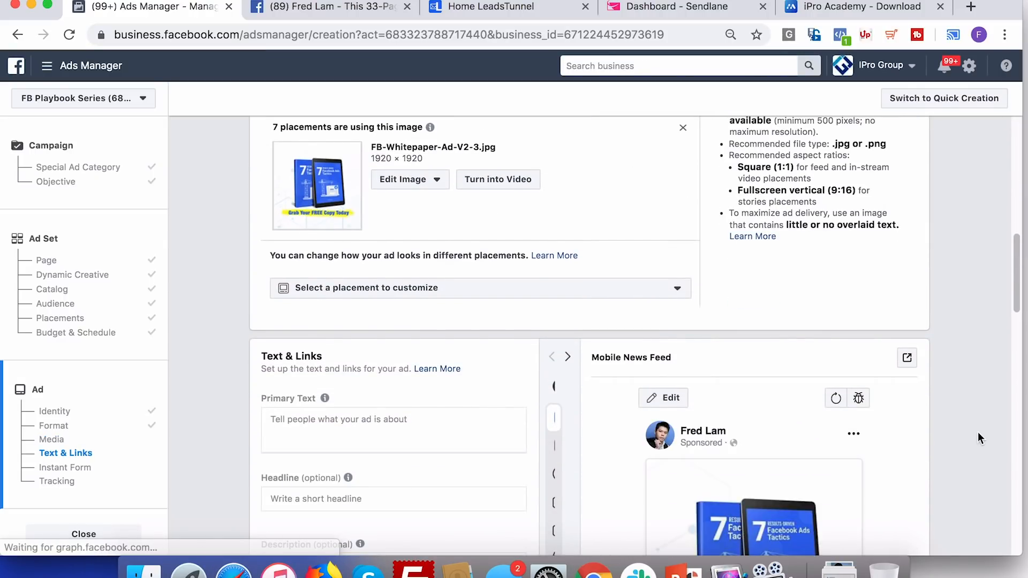
scroll(978, 434, down, 3)
click(447, 327)
text(This 33-Page)
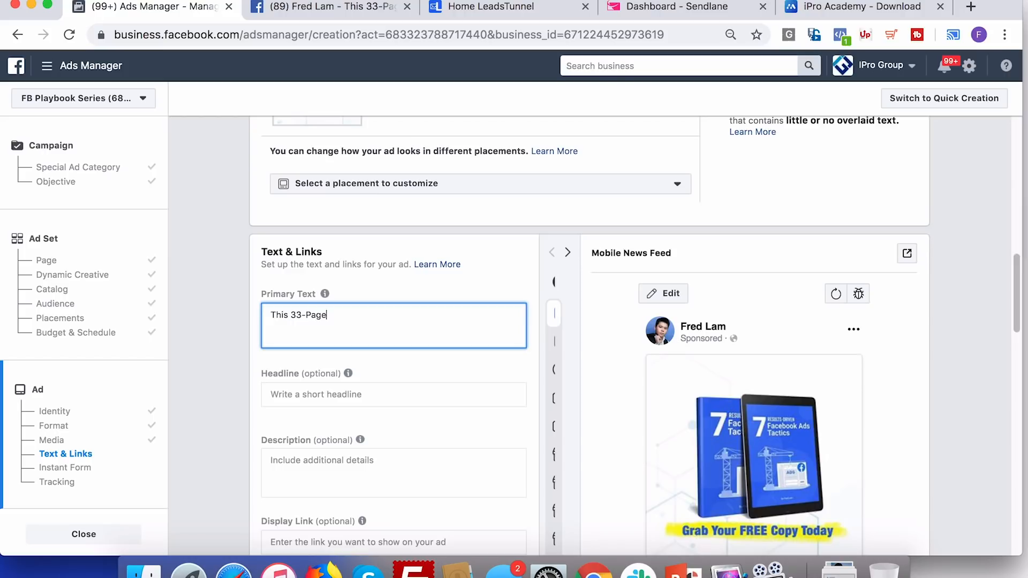
text( eBook Shares With You 7 Results-D)
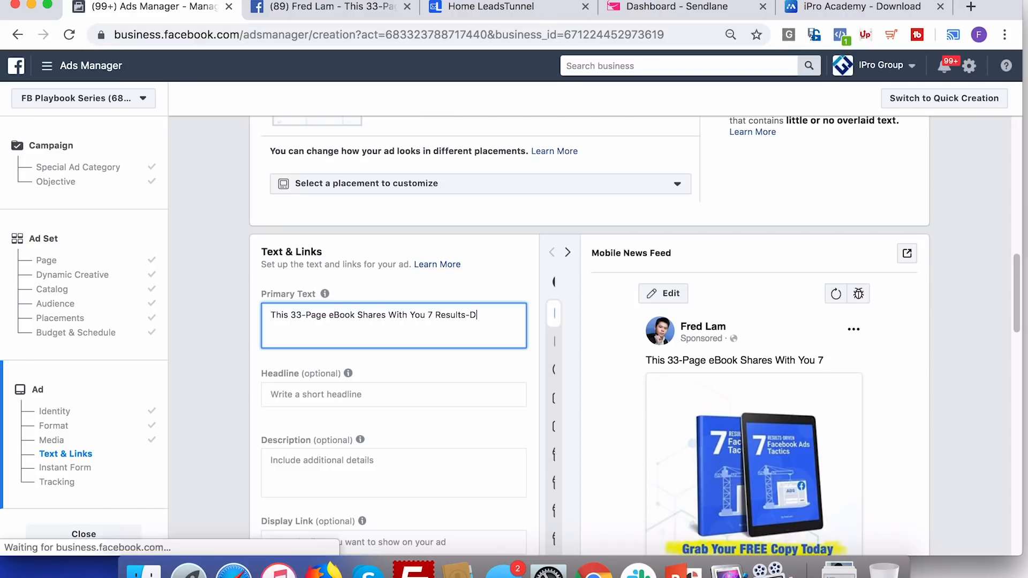
text(riven Facebook Ad)
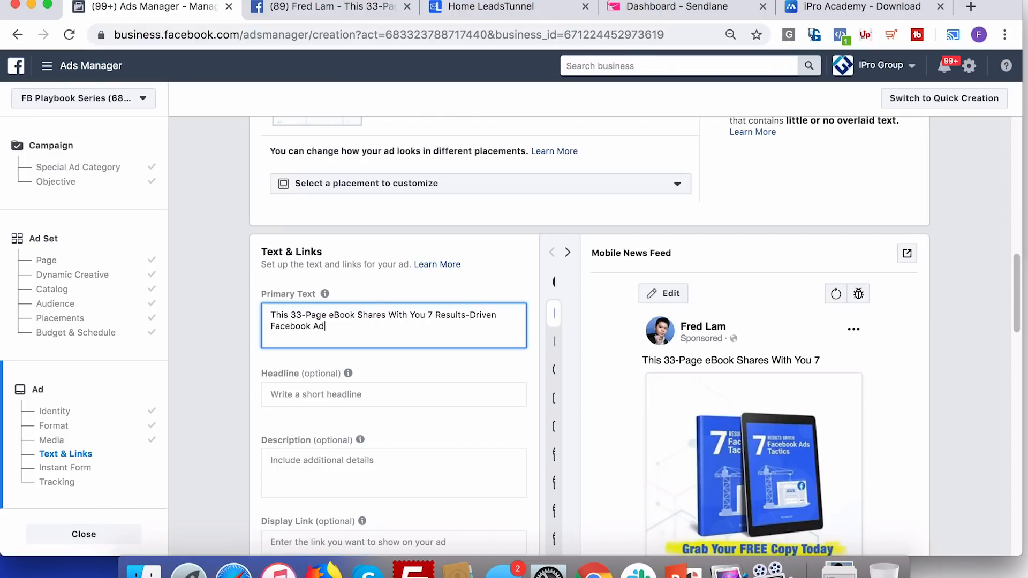
text(s Tactic That You Can Use For Your Business)
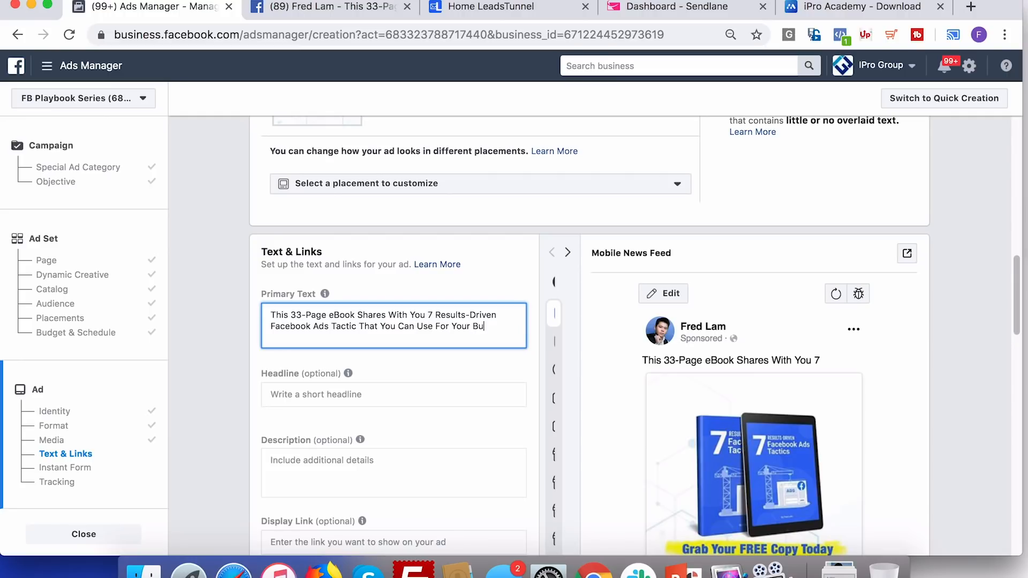
key(Return)
key(Return)
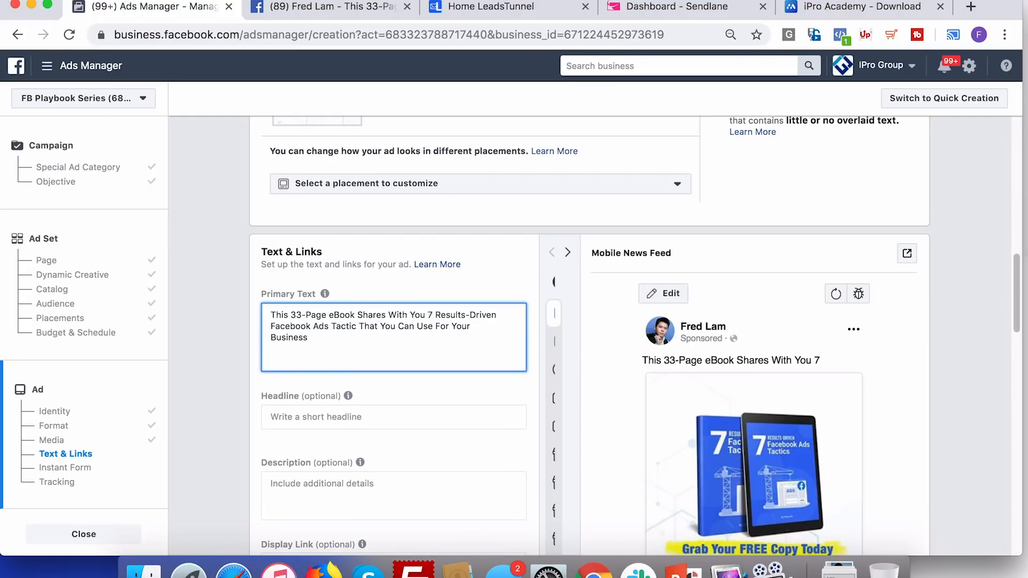
text(Tap The Download Button Below To Get Yours FREE)
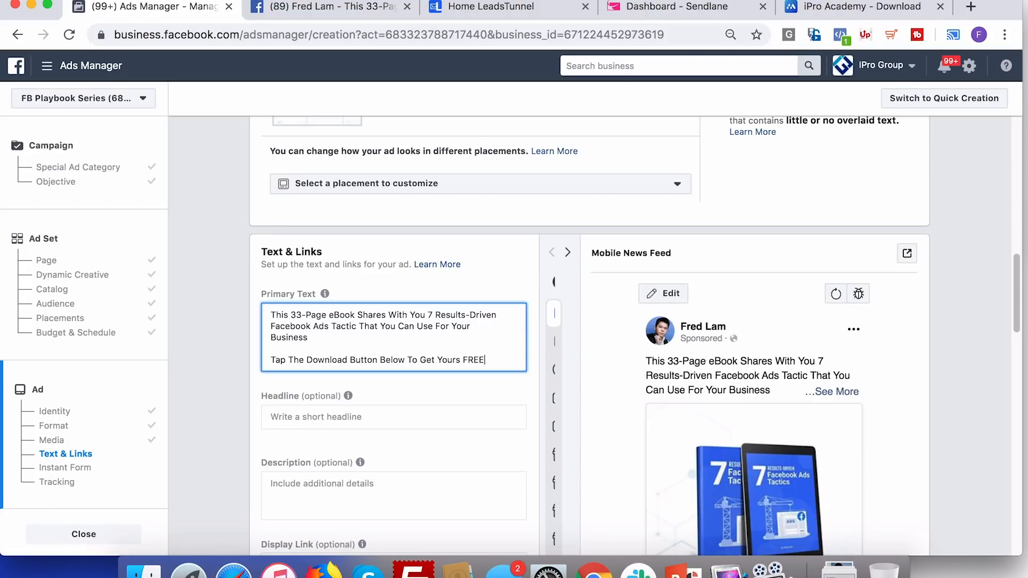
click(281, 416)
text([Free eBook)
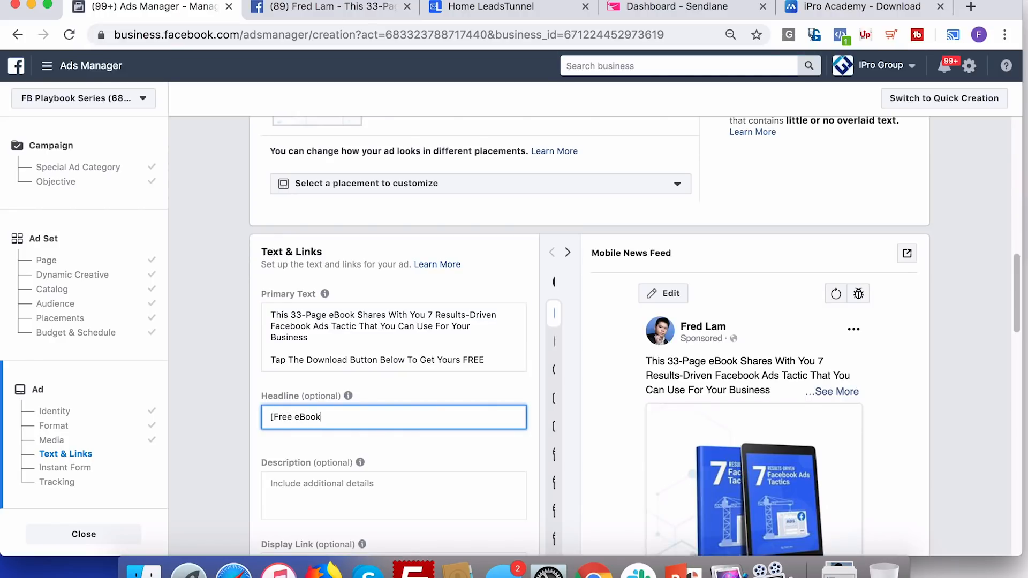
text(] 7 Results-)
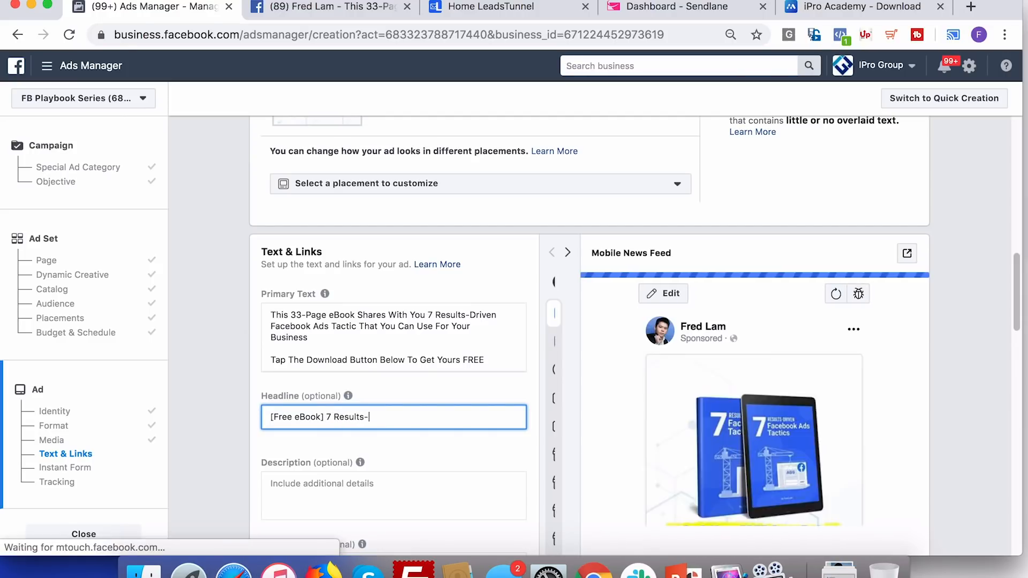
text(Driven Facebook Ads Tacti)
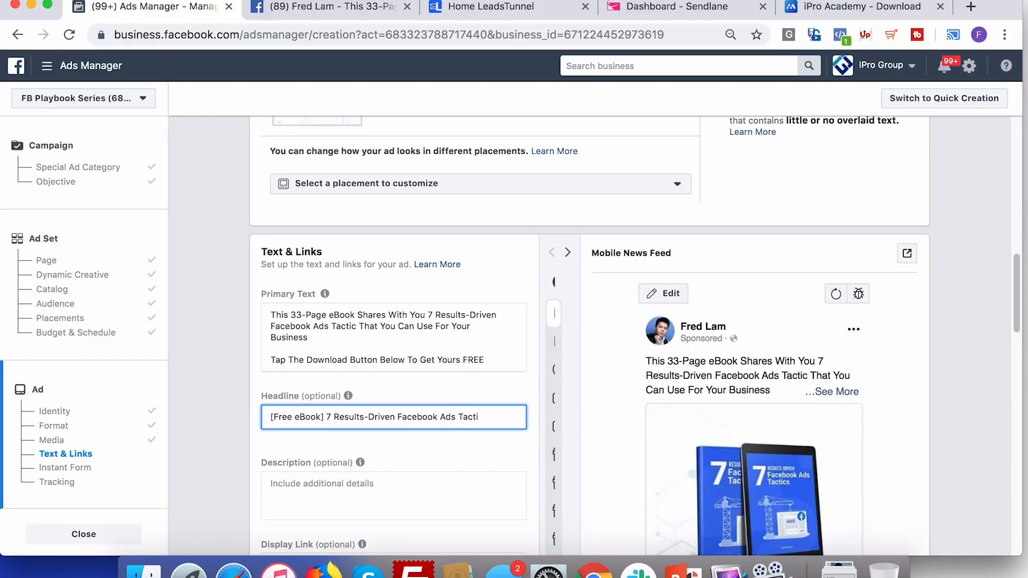
text(c)
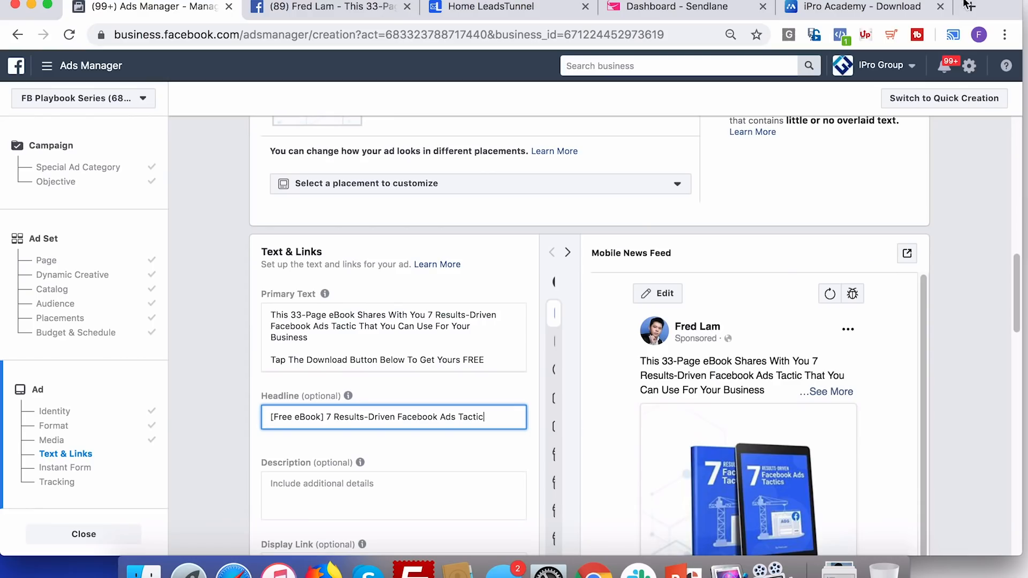
Search 'facebook' in a new tab, open piliapp's Facebook Symbols page and pick the blue book emoji
click(970, 6)
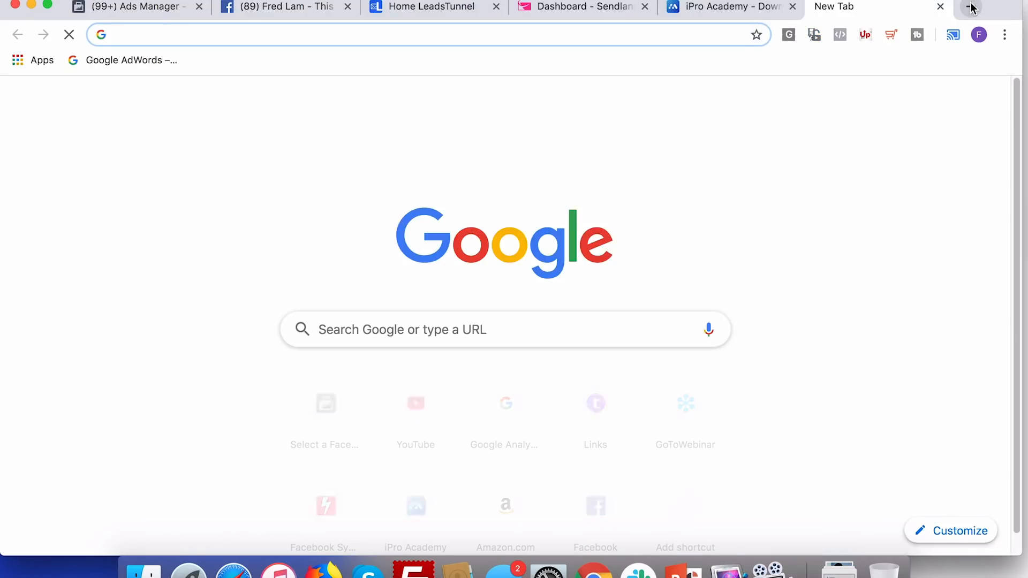
text(phil)
key(BackSpace)
key(BackSpace)
key(BackSpace)
key(BackSpace)
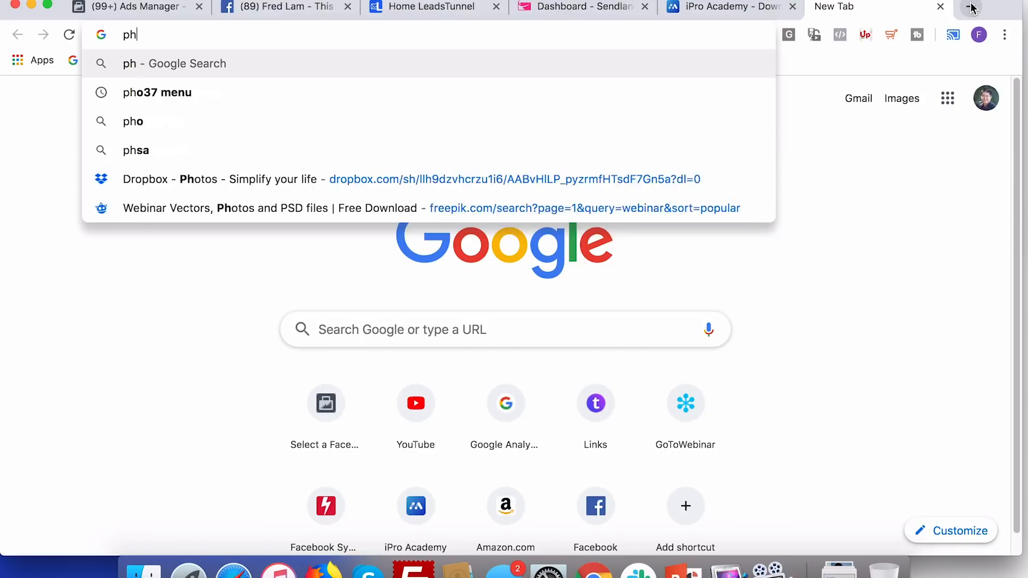
text(facebook)
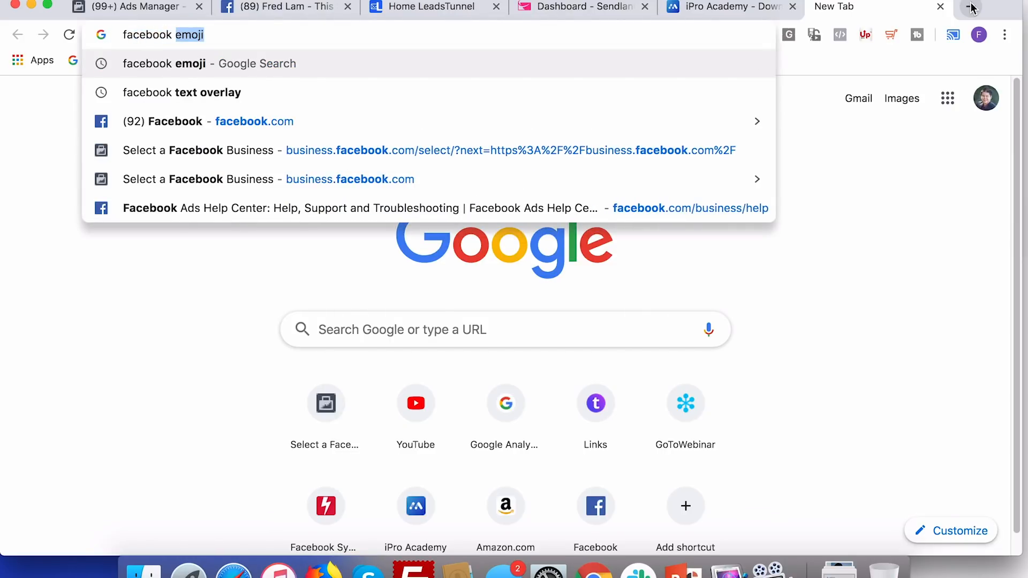
key(Return)
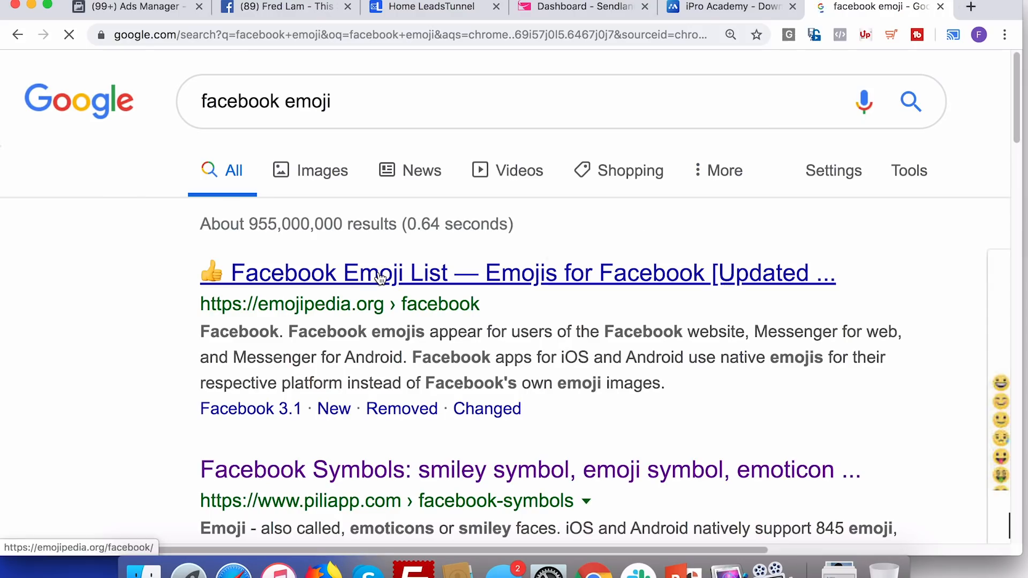
click(332, 474)
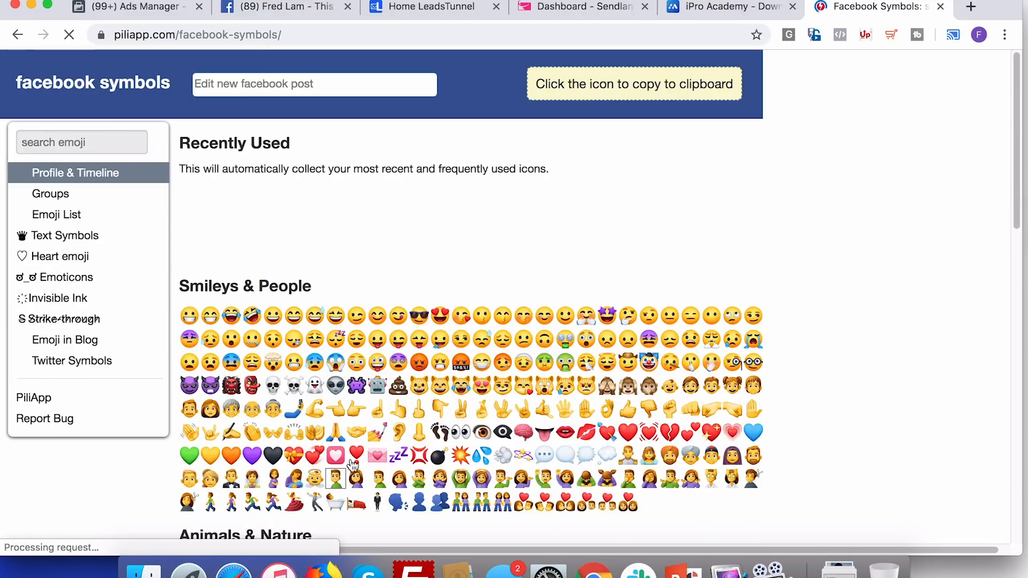
scroll(575, 327, down, 1)
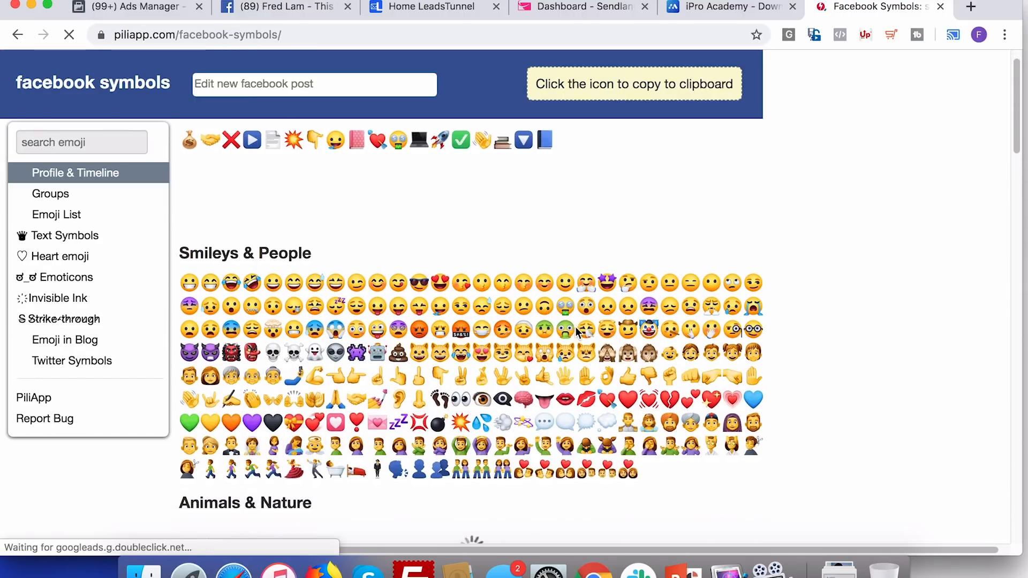
click(544, 140)
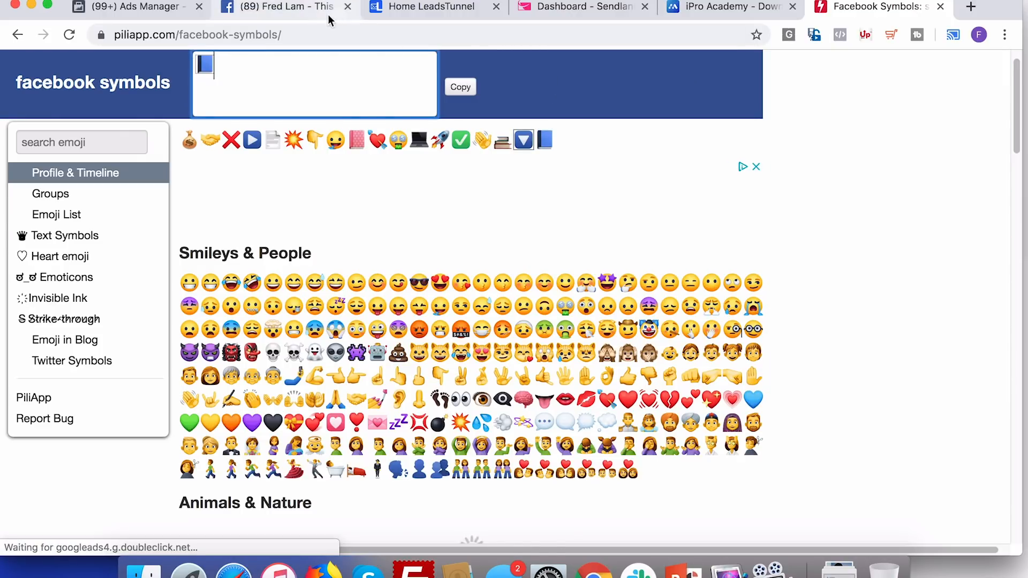
Paste the book emoji before 'eBook' in the primary text
click(134, 7)
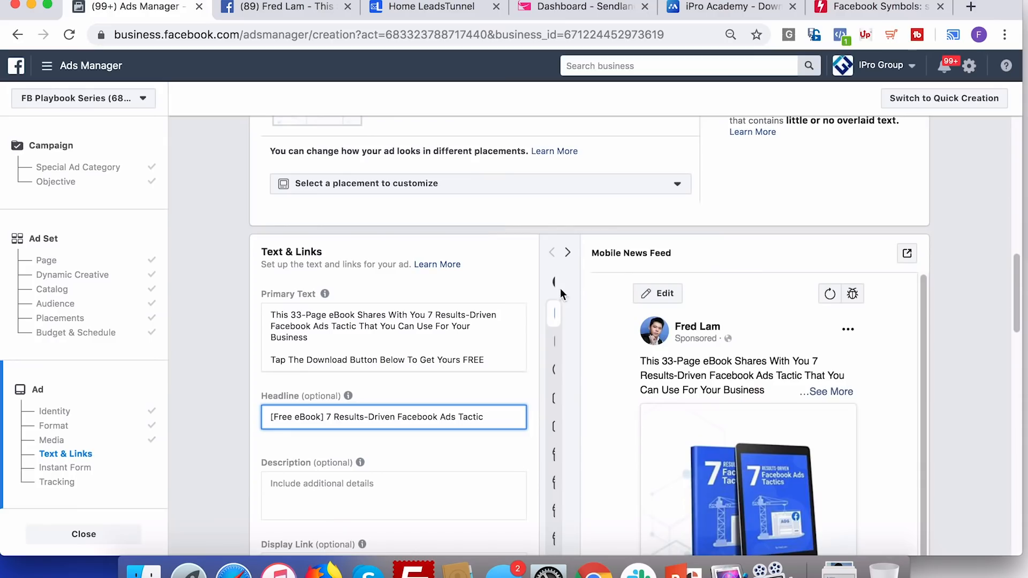
click(329, 317)
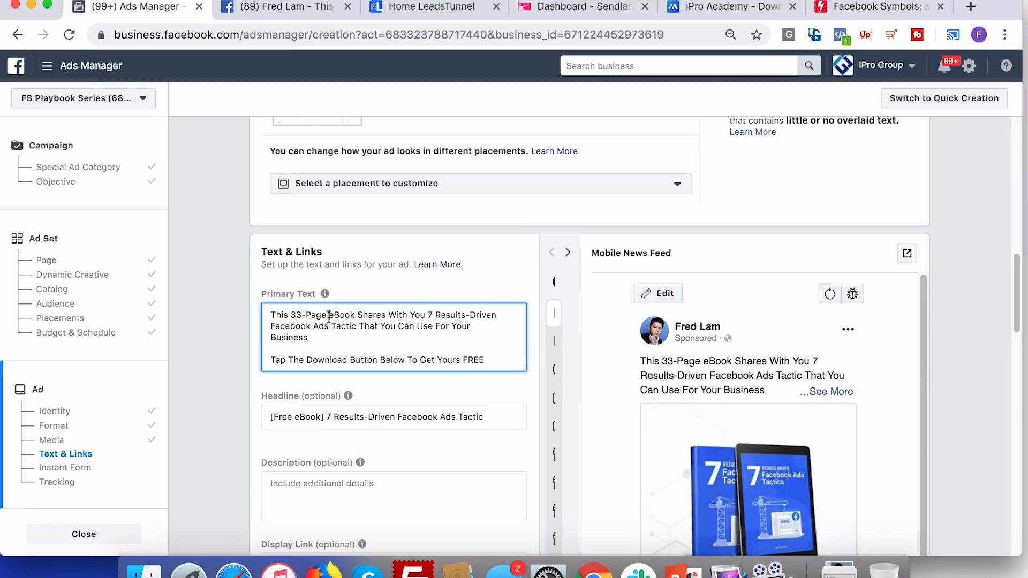
key(super+v)
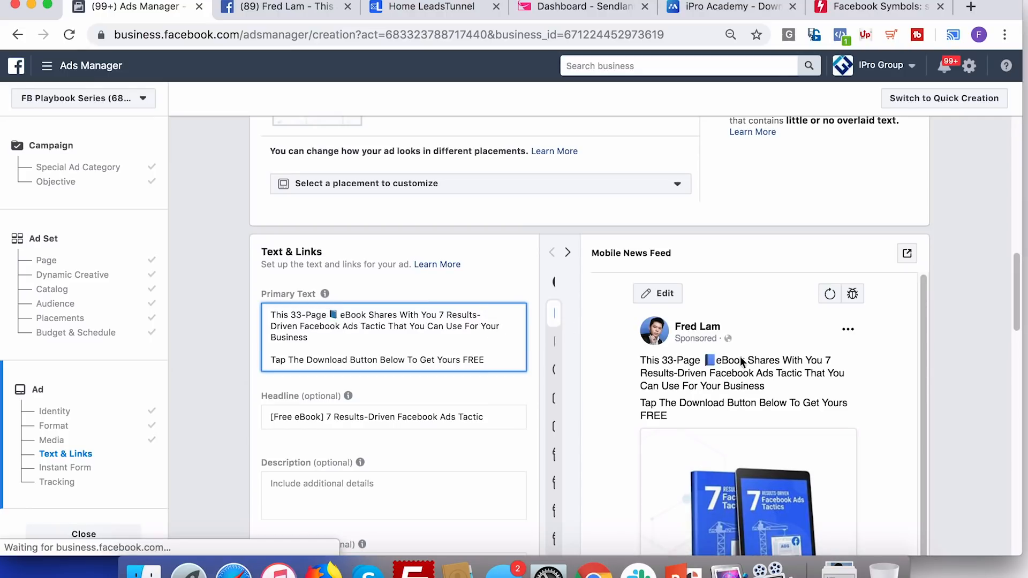
Copy the rocket emoji and bring it into the primary text after 'Business'
click(878, 8)
scroll(349, 408, down, 6)
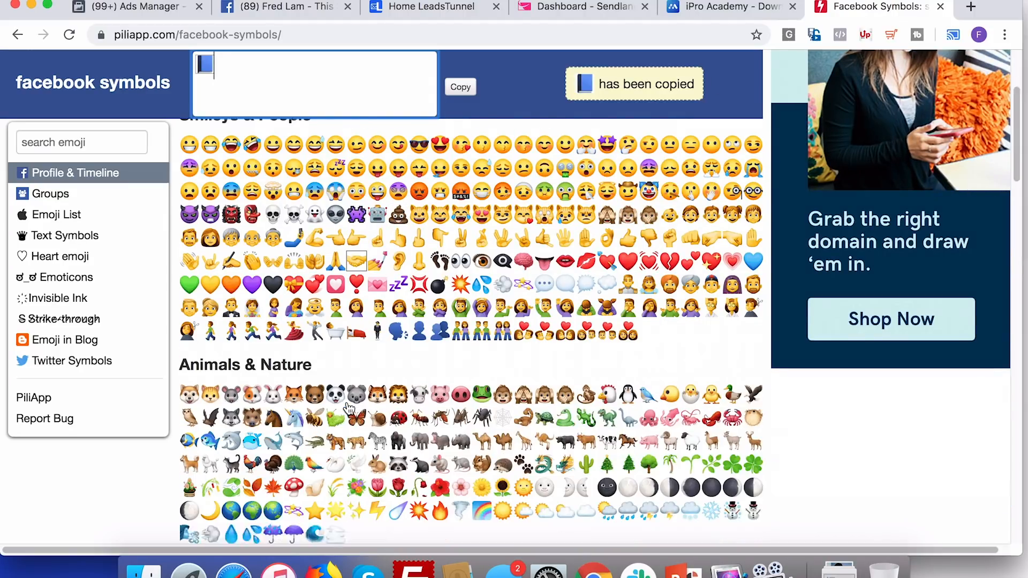
scroll(349, 408, down, 10)
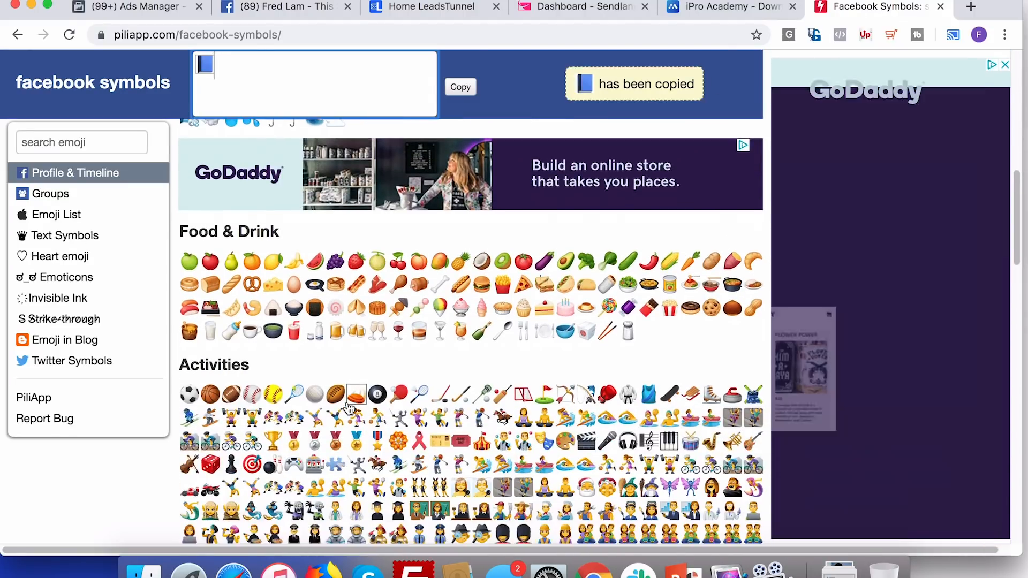
scroll(349, 405, down, 1)
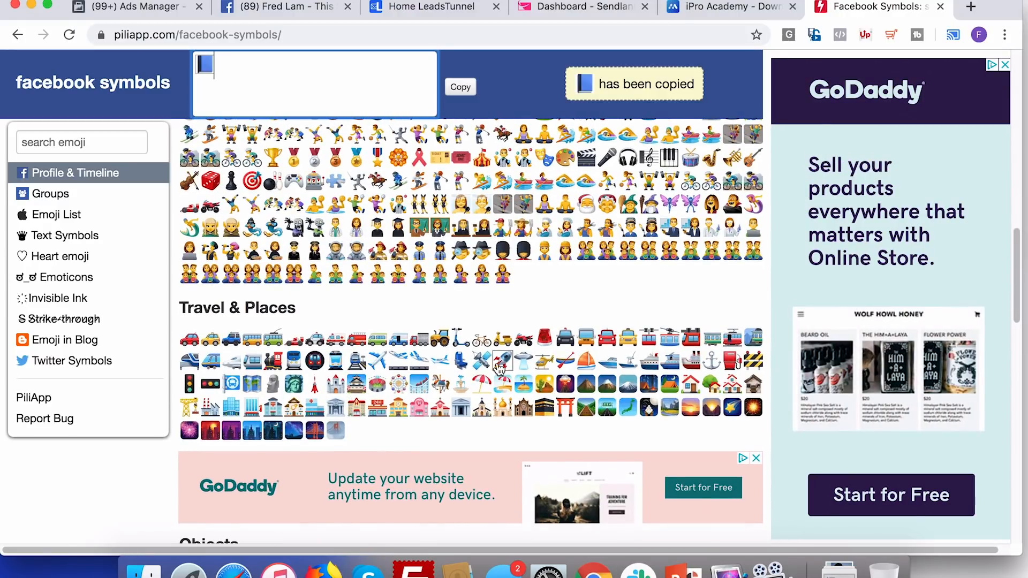
click(502, 362)
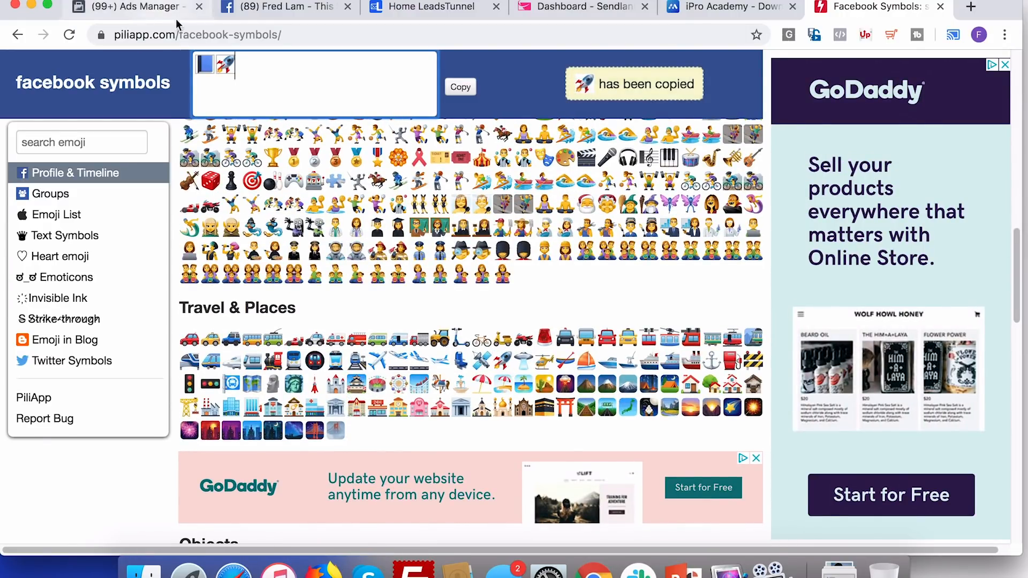
click(163, 11)
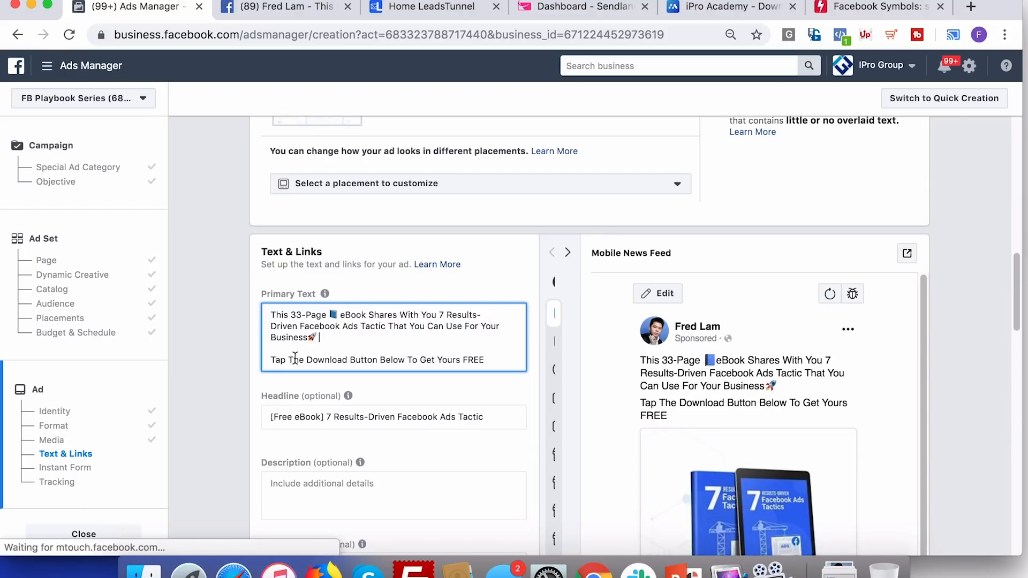
Paste the blue down-arrow symbol at the start of the 'Tap The Download' line
click(878, 8)
scroll(333, 323, up, 15)
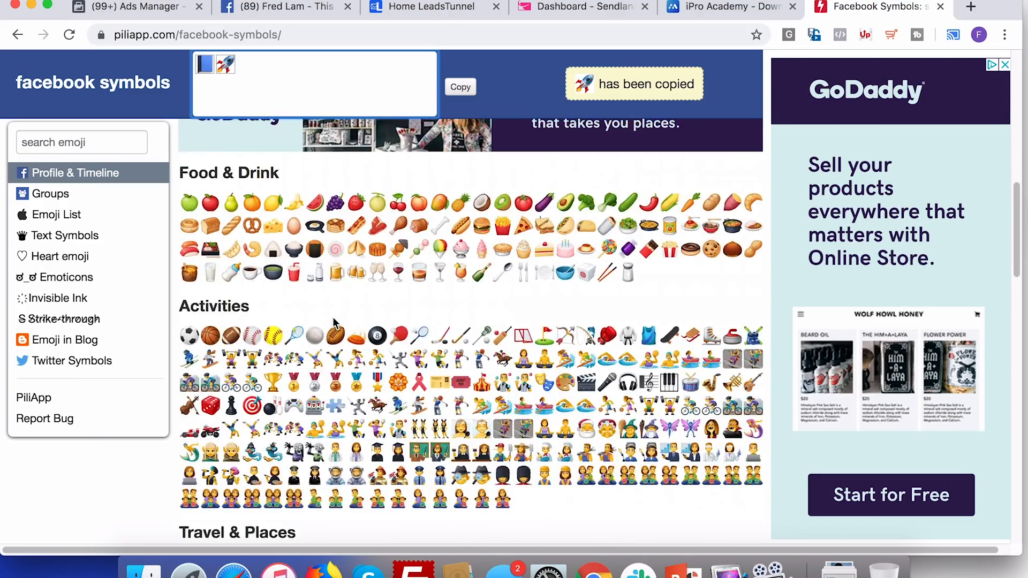
scroll(335, 322, down, 10)
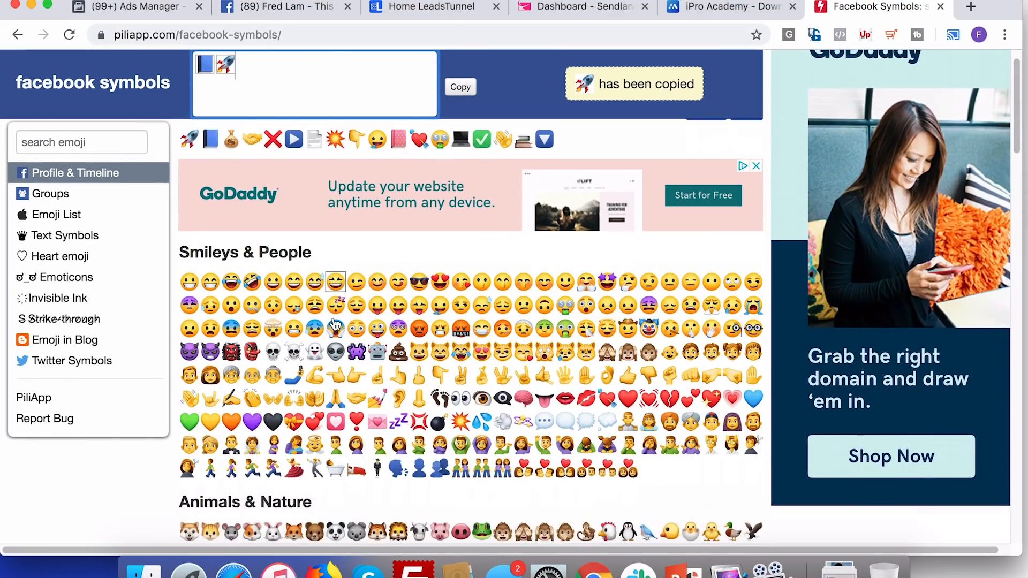
scroll(335, 323, down, 10)
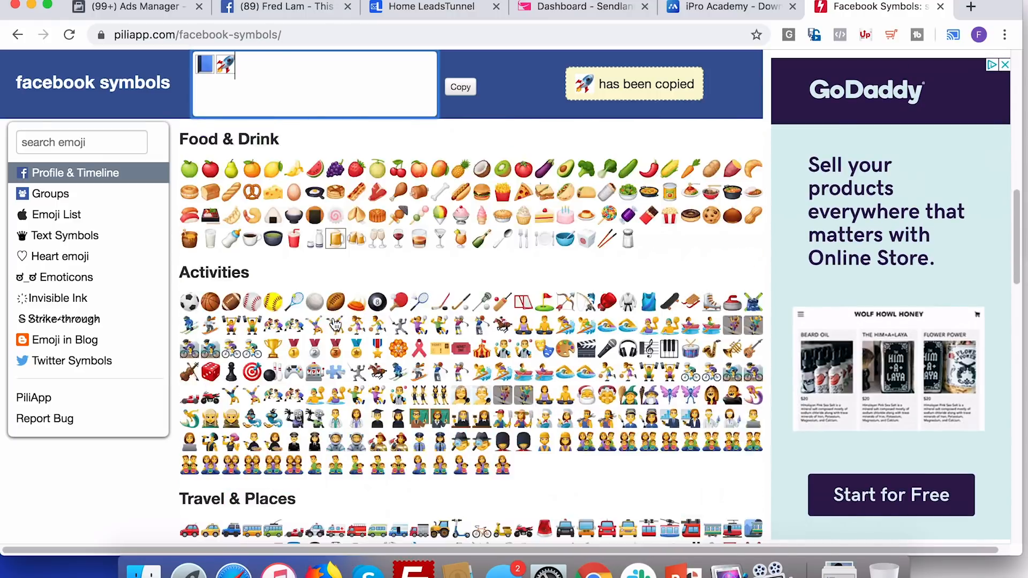
scroll(336, 321, down, 5)
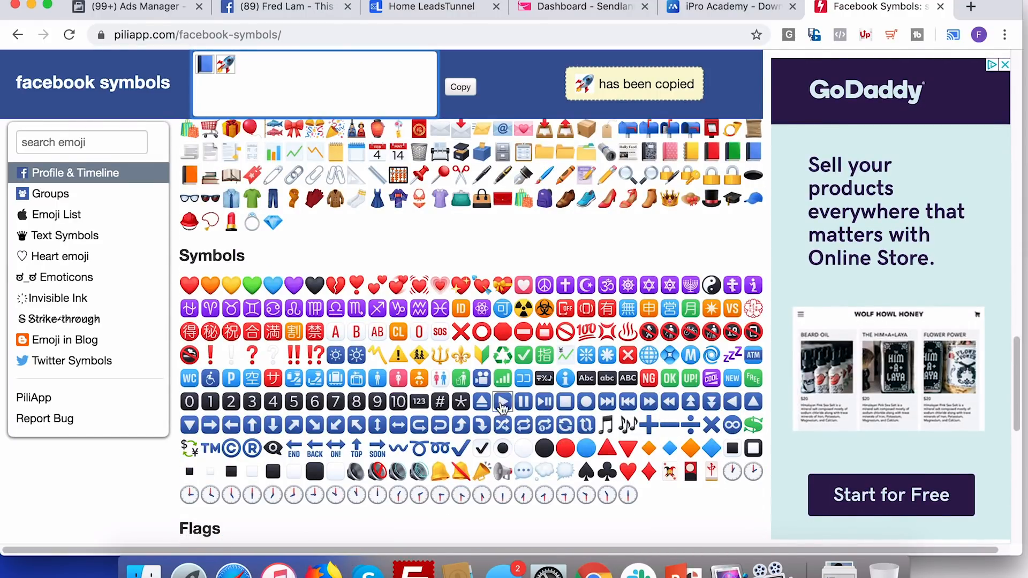
click(189, 425)
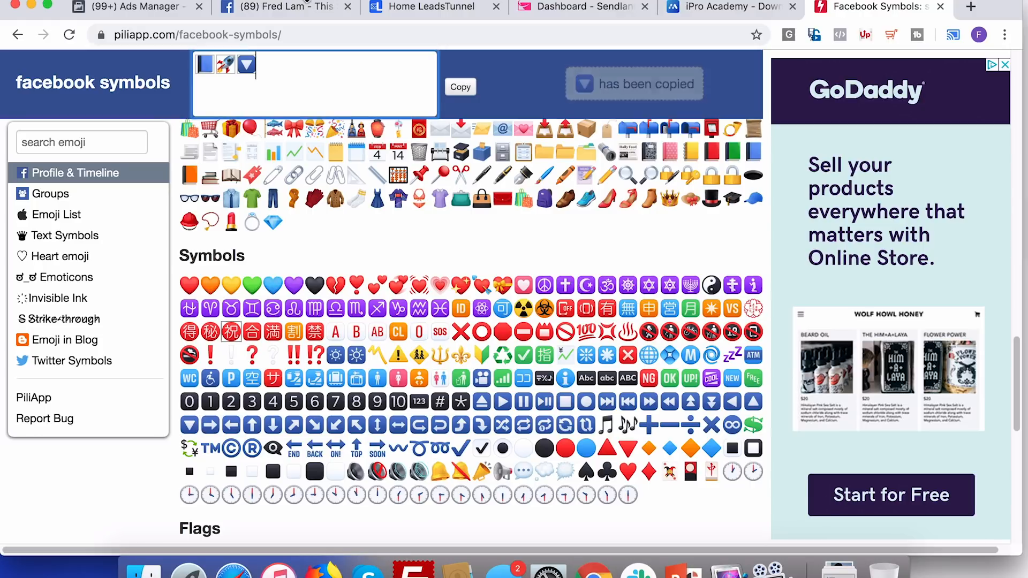
click(164, 12)
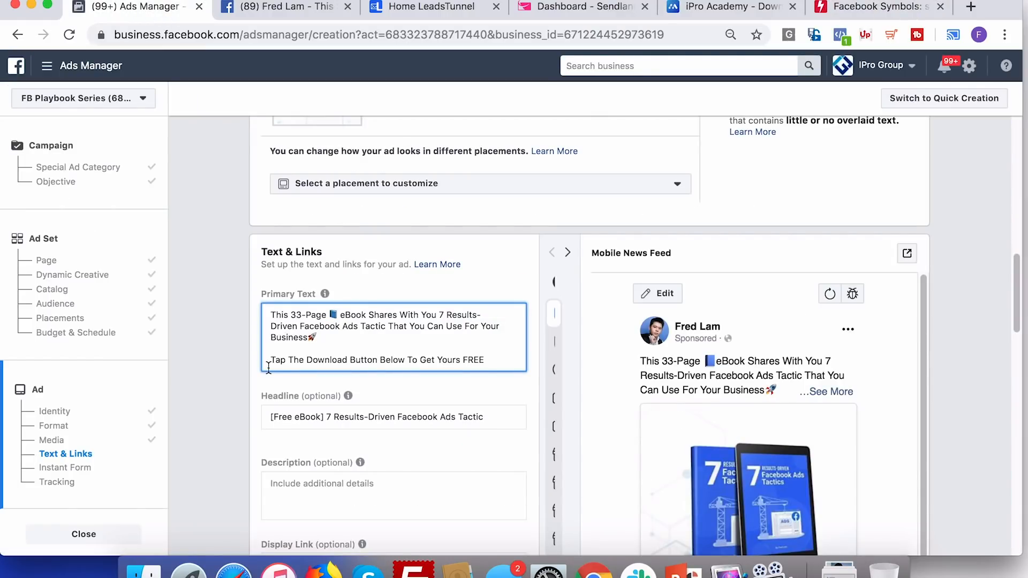
key(super+v)
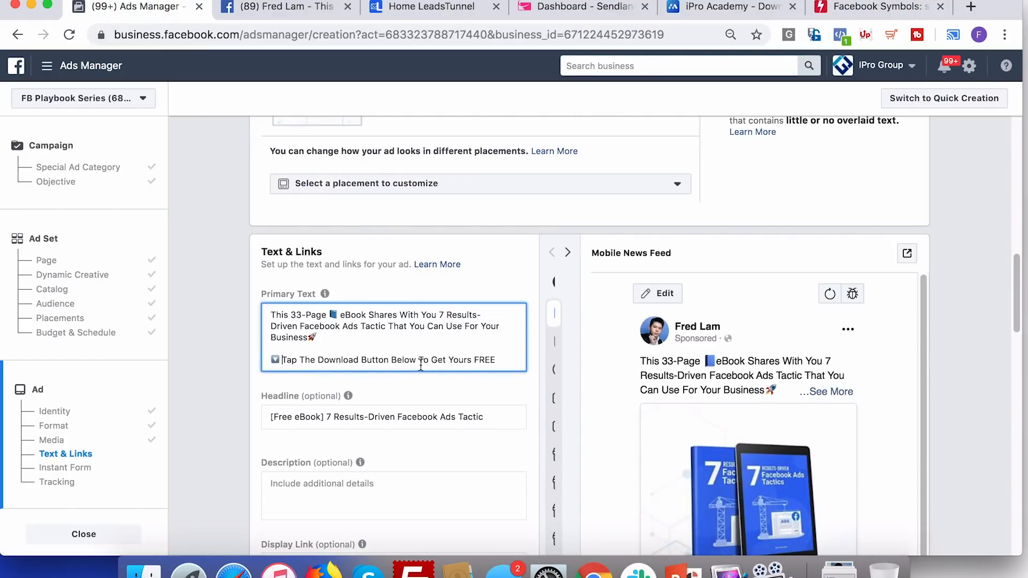
scroll(532, 396, down, 5)
scroll(532, 393, down, 3)
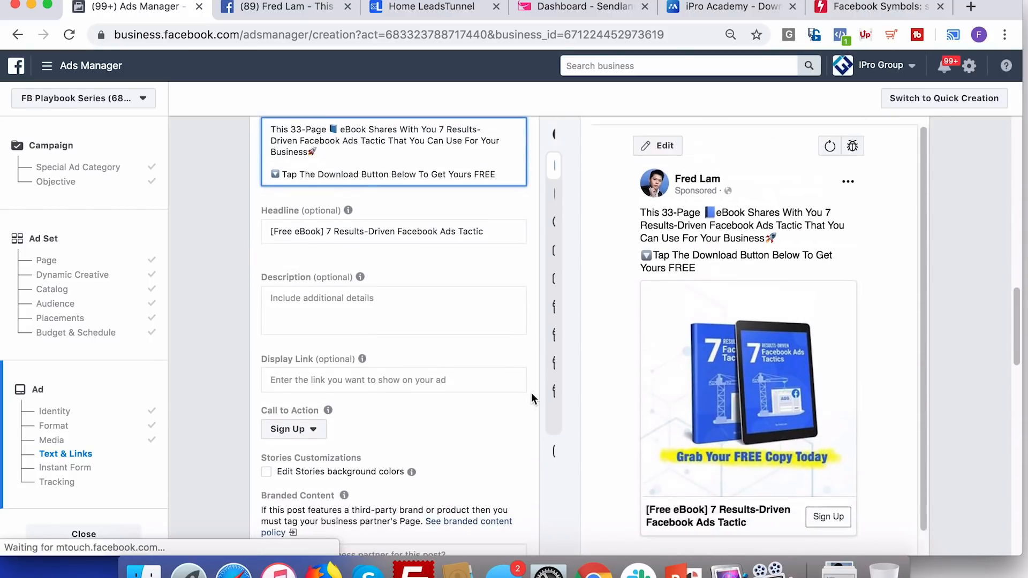
Set the call to action to Download and scroll down to the Instant Form list
click(293, 429)
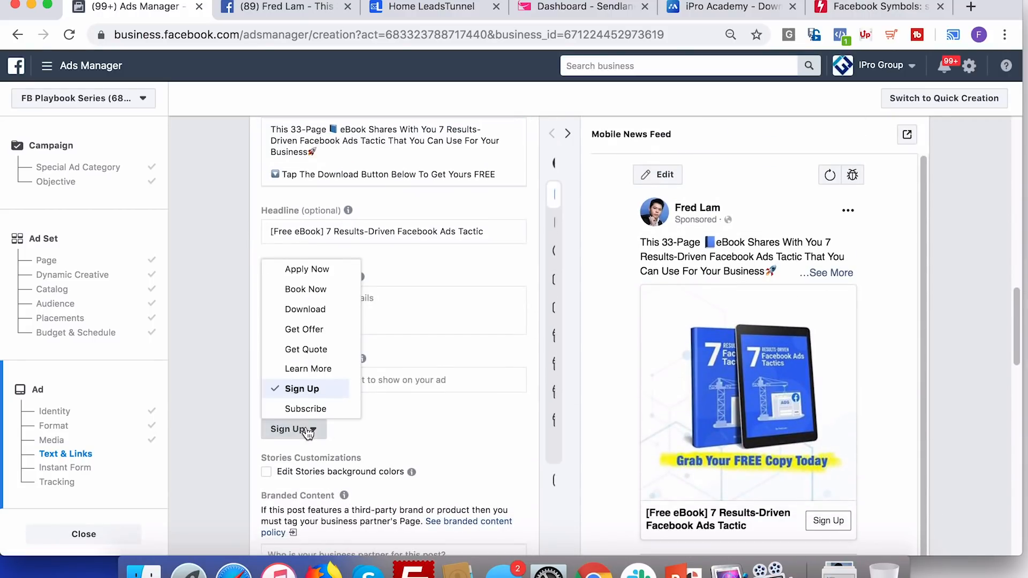
click(318, 316)
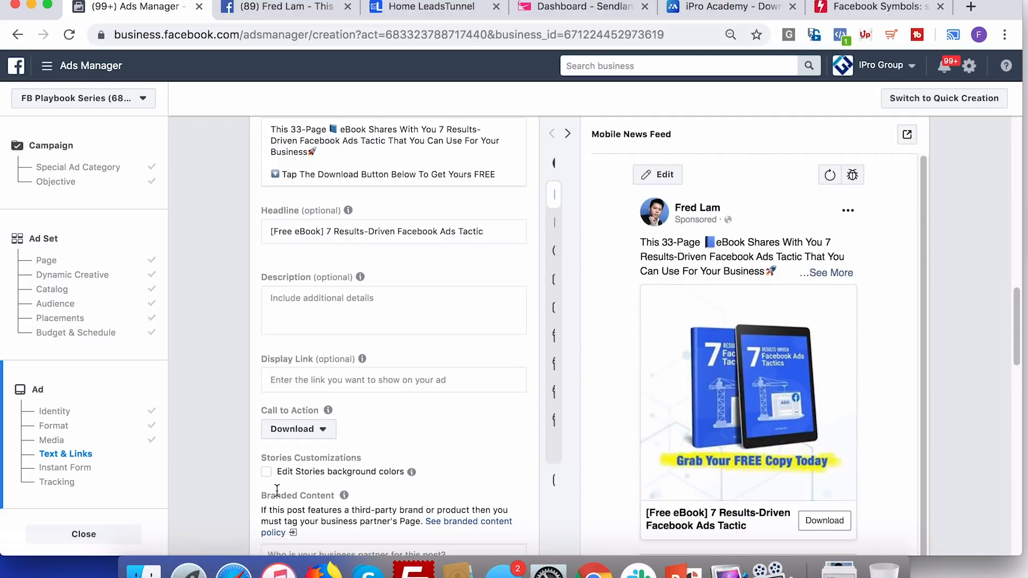
click(298, 429)
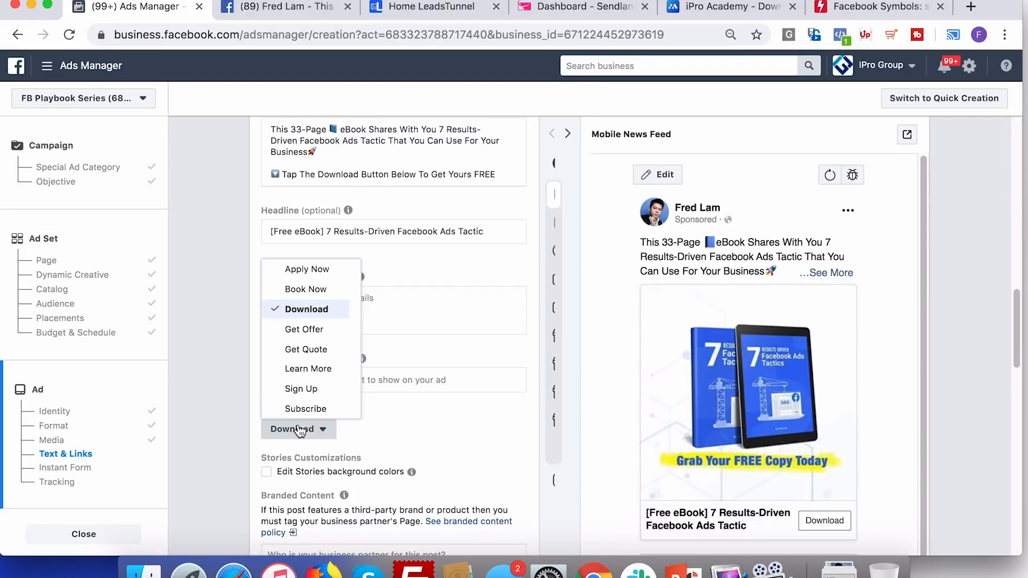
click(507, 431)
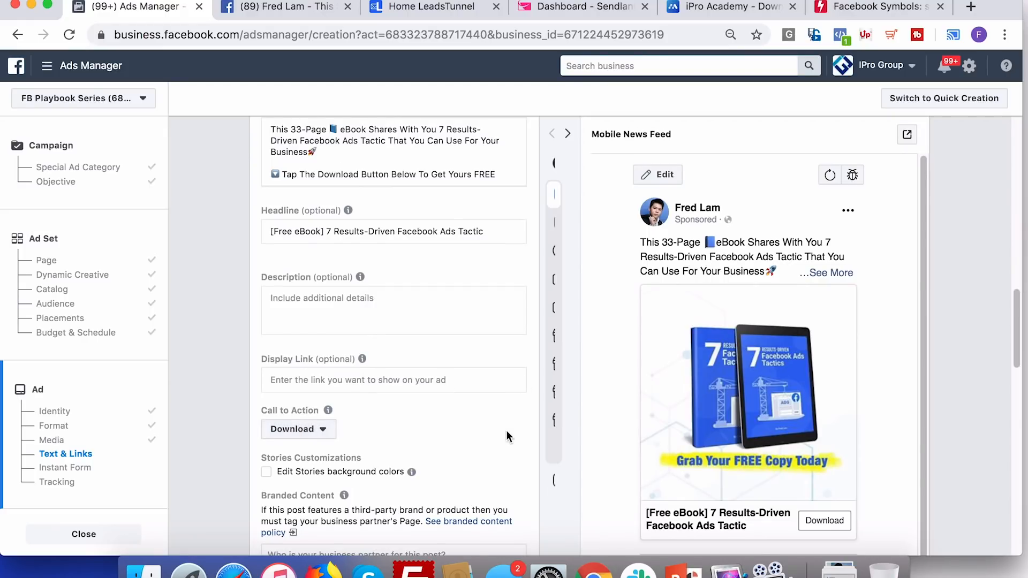
scroll(506, 431, down, 5)
scroll(506, 431, down, 5)
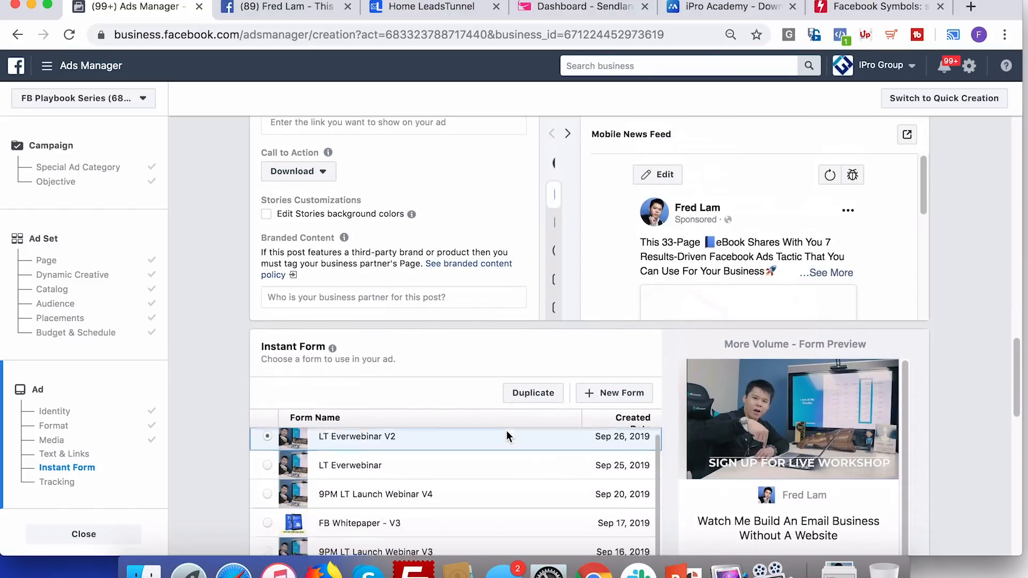
scroll(215, 381, down, 3)
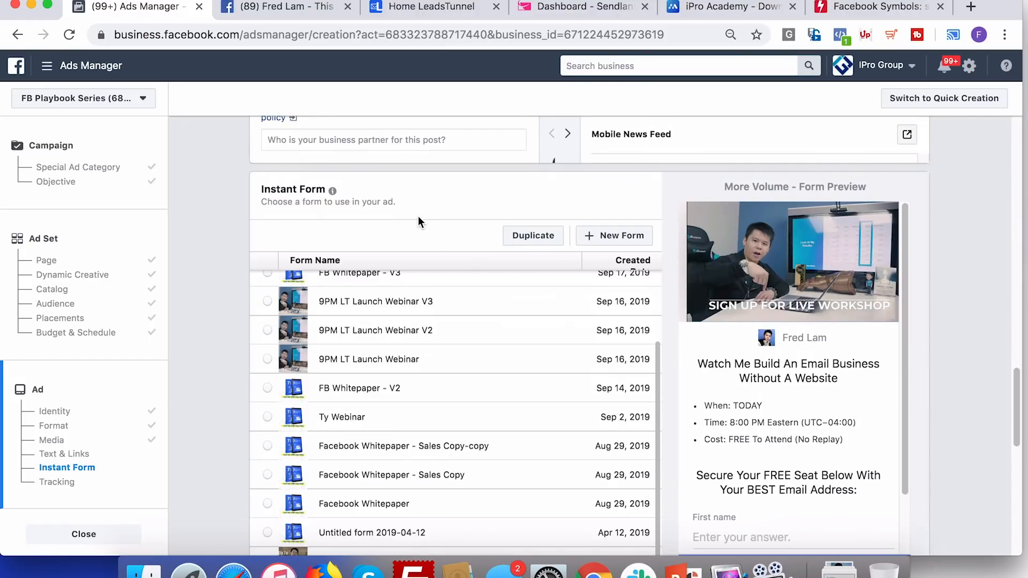
Create a new instant form titled 'LTU - Facebook Ad Demo' and view its Settings
click(608, 236)
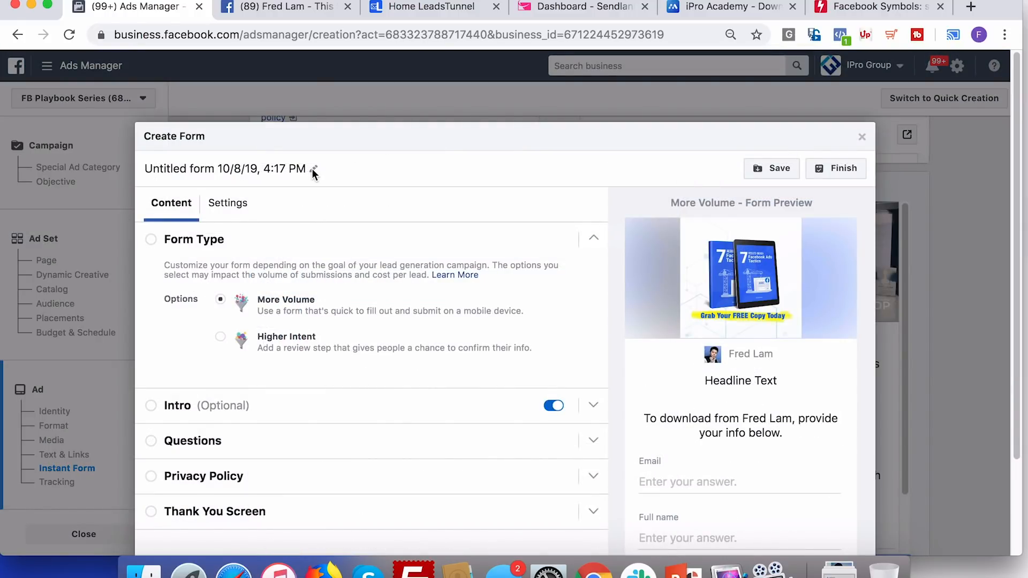
click(260, 168)
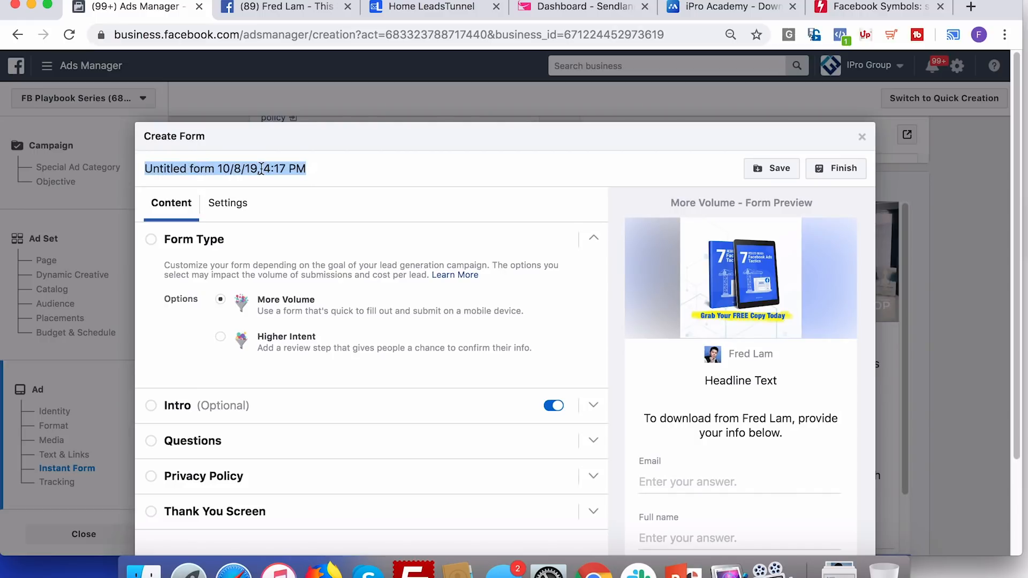
text(Fac)
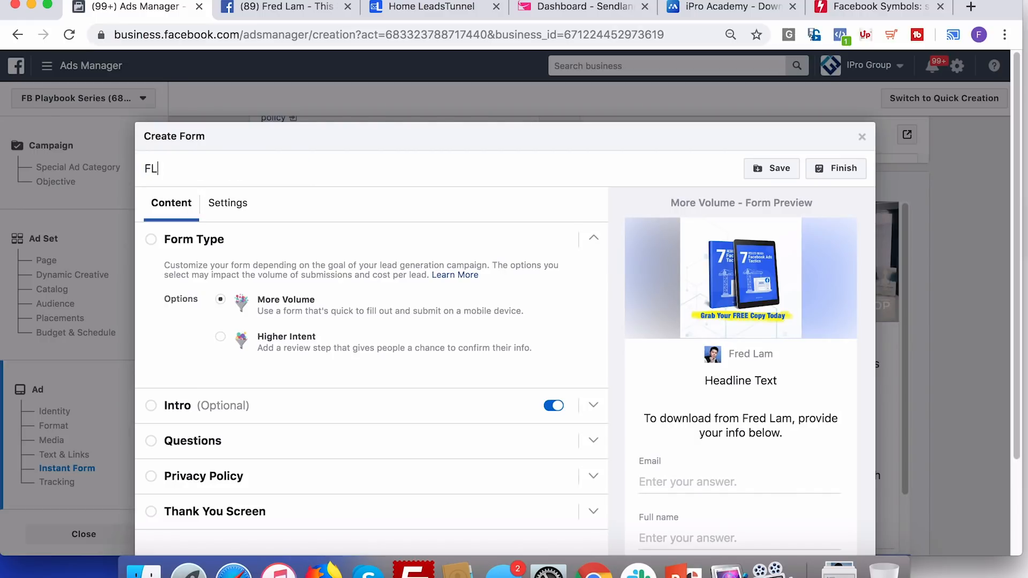
key(BackSpace)
text(LUT)
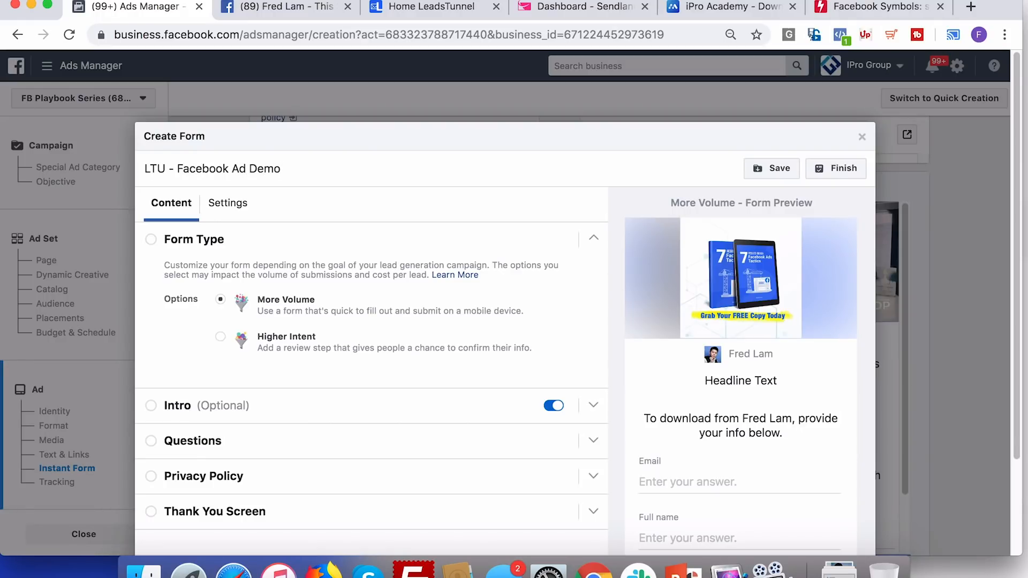
click(213, 219)
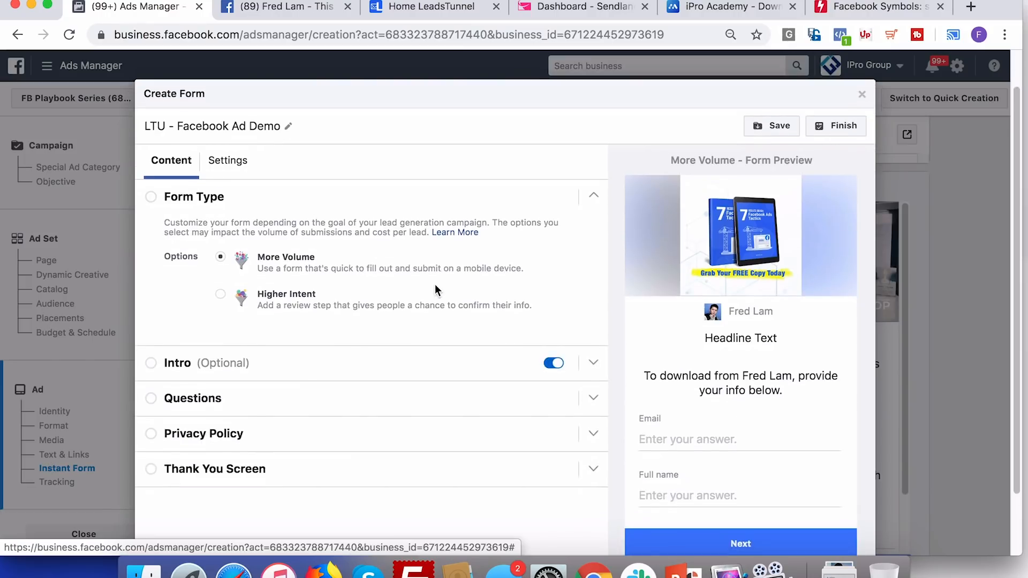
Turn off the form's intro screen and delete the Full name question
scroll(434, 284, down, 2)
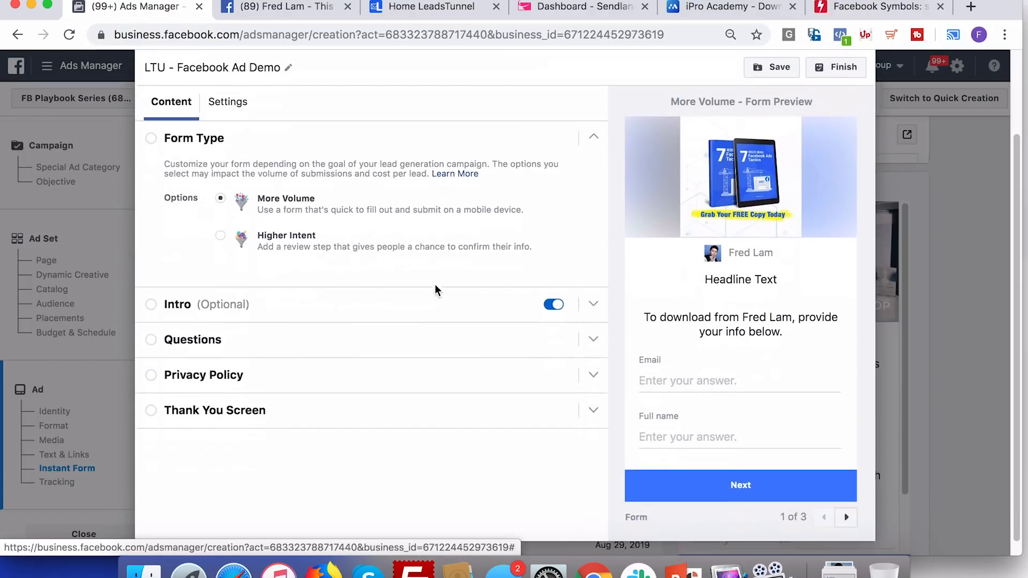
click(555, 304)
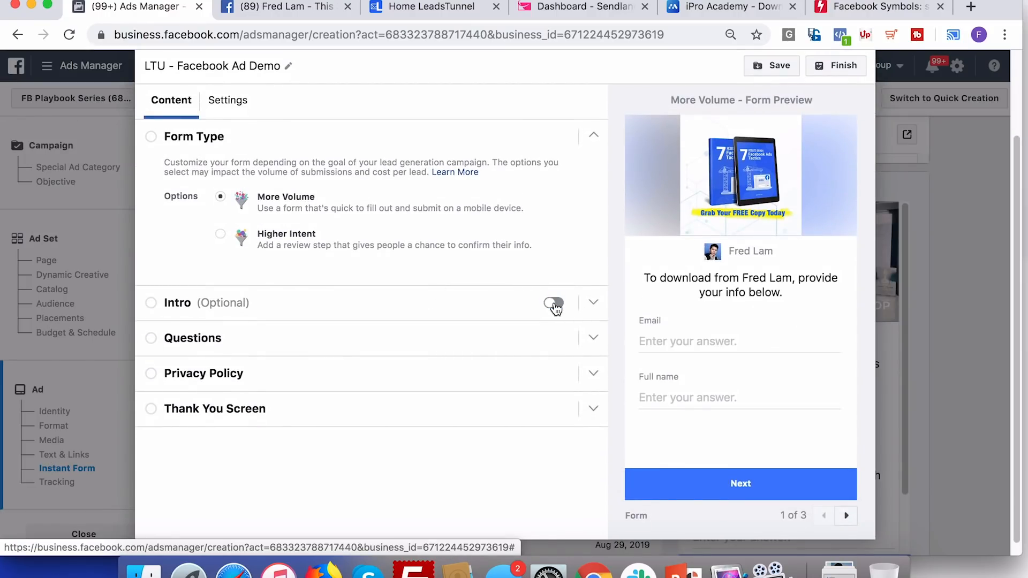
click(593, 342)
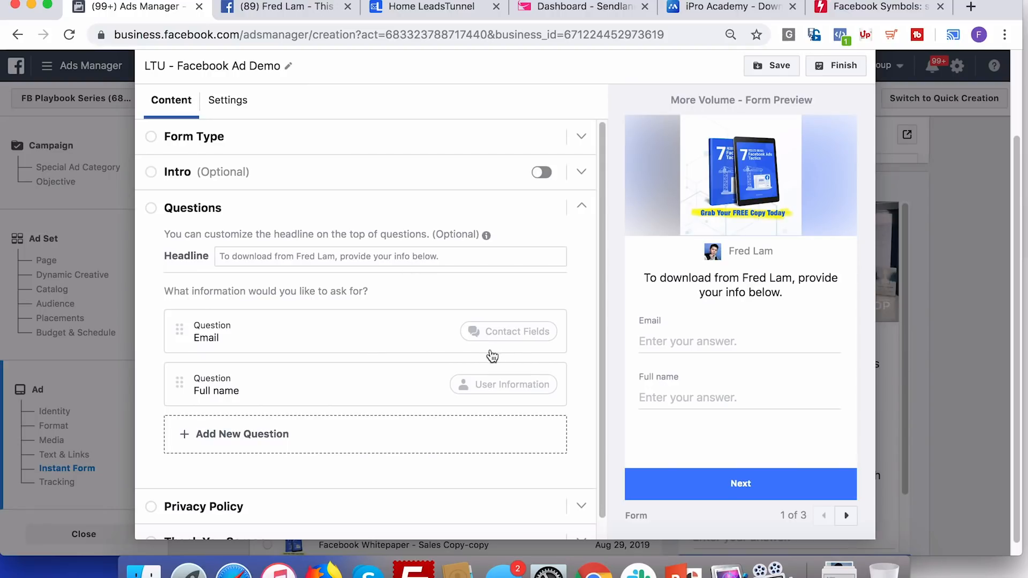
click(317, 435)
mouse_move(289, 324)
mouse_move(287, 371)
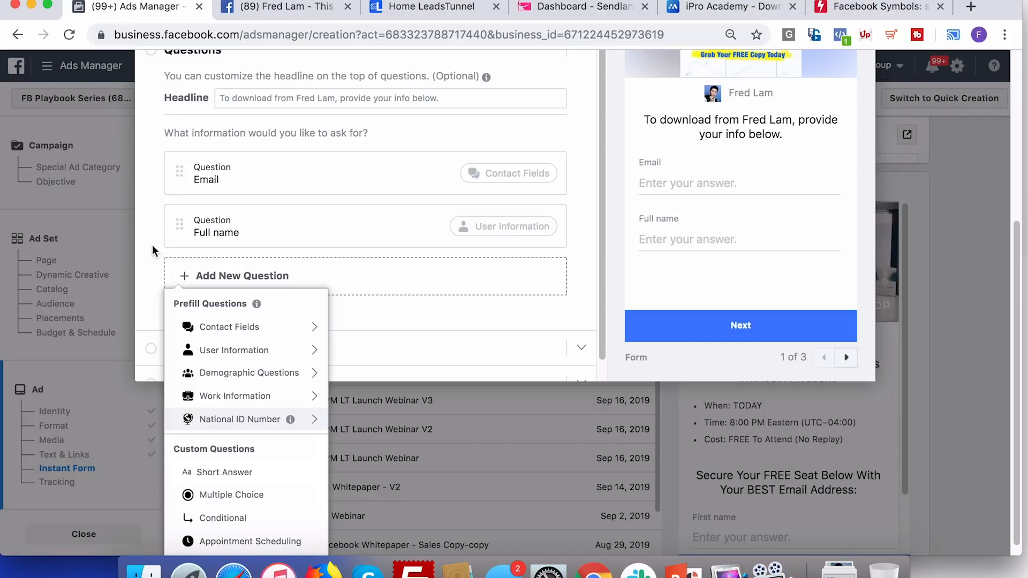
scroll(152, 245, up, 3)
click(489, 375)
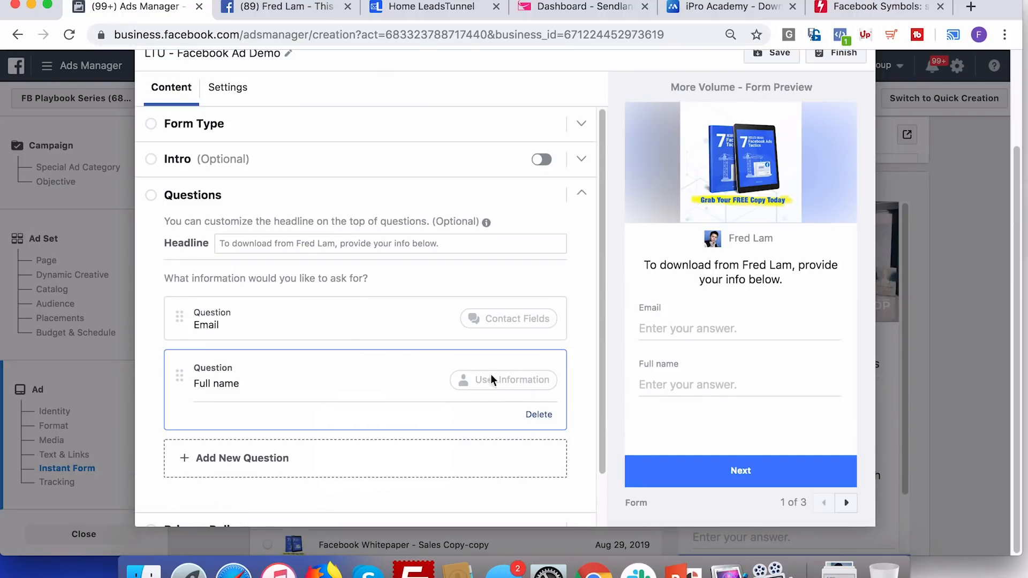
click(539, 414)
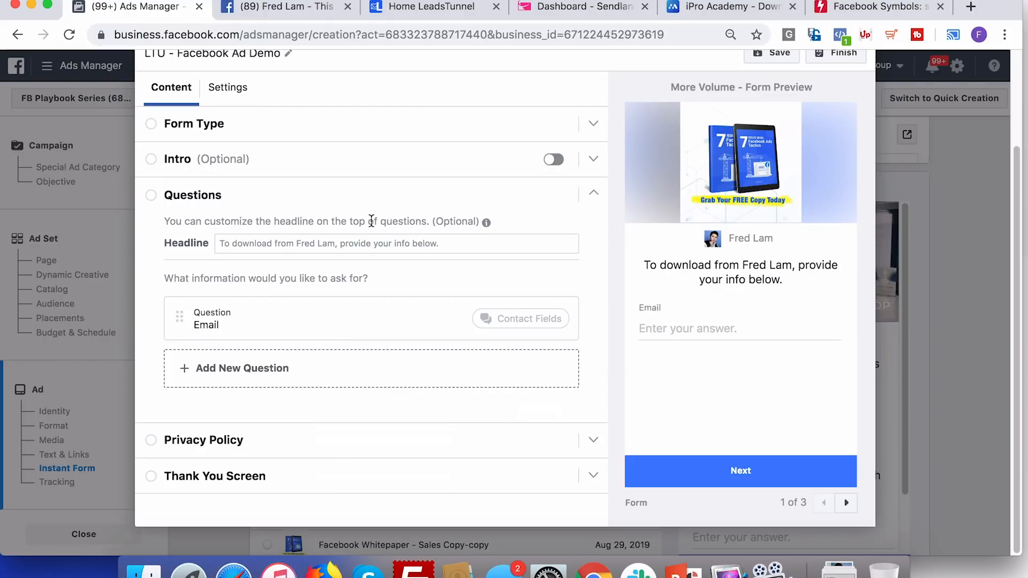
Change the questions headline to 'Enter Your BEST Email Address To Get Your Copy For FREE'
click(362, 245)
text(Please E)
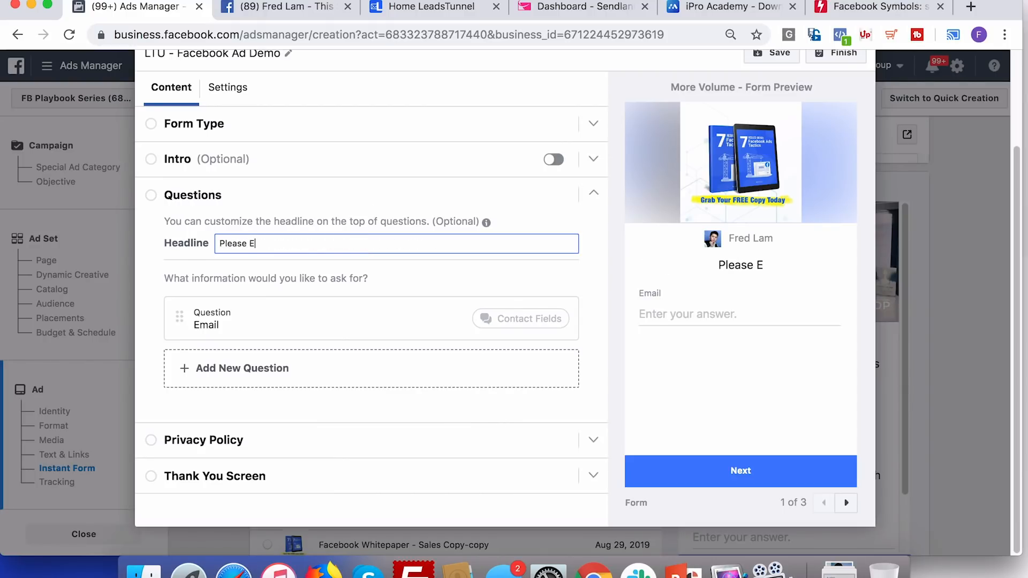
key(super+a)
text(Enter Your BEST Ema)
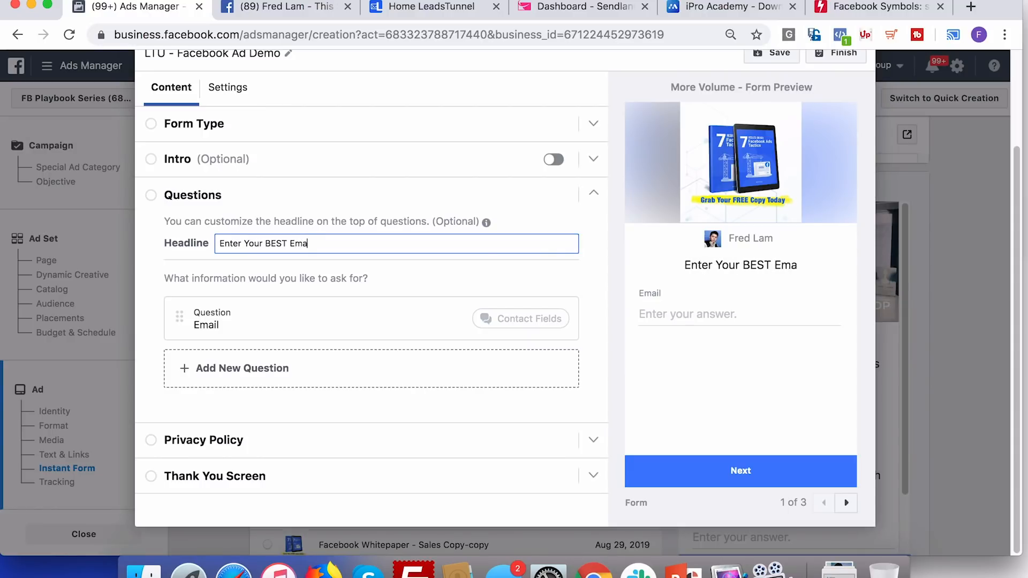
text(il Address To Get)
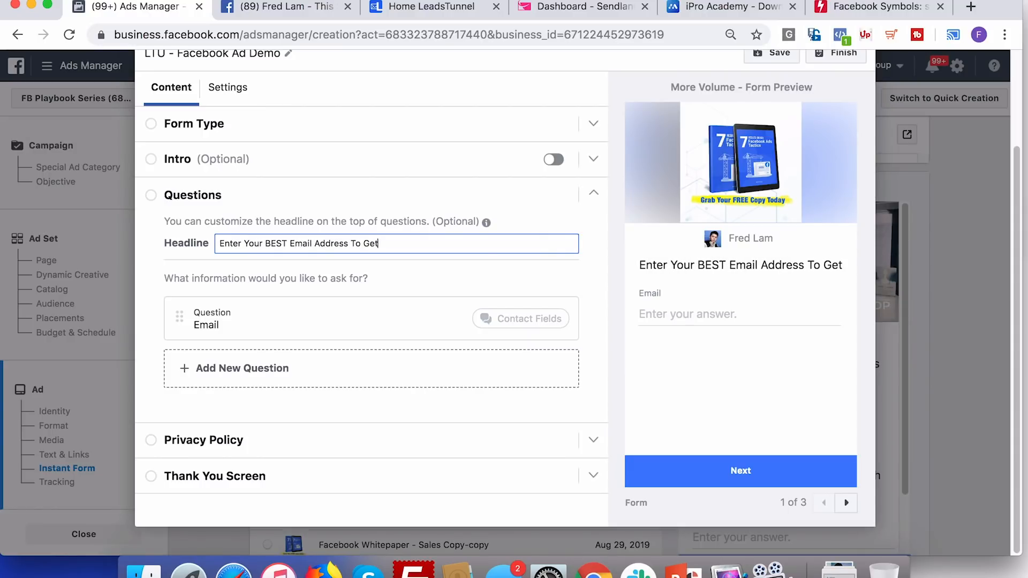
text( Your Copy For FREE)
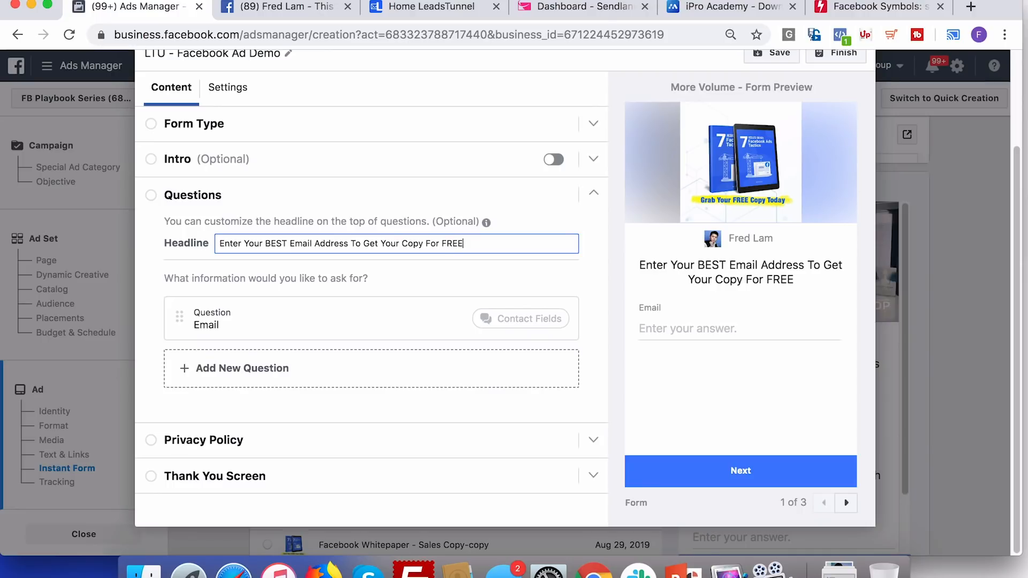
click(498, 430)
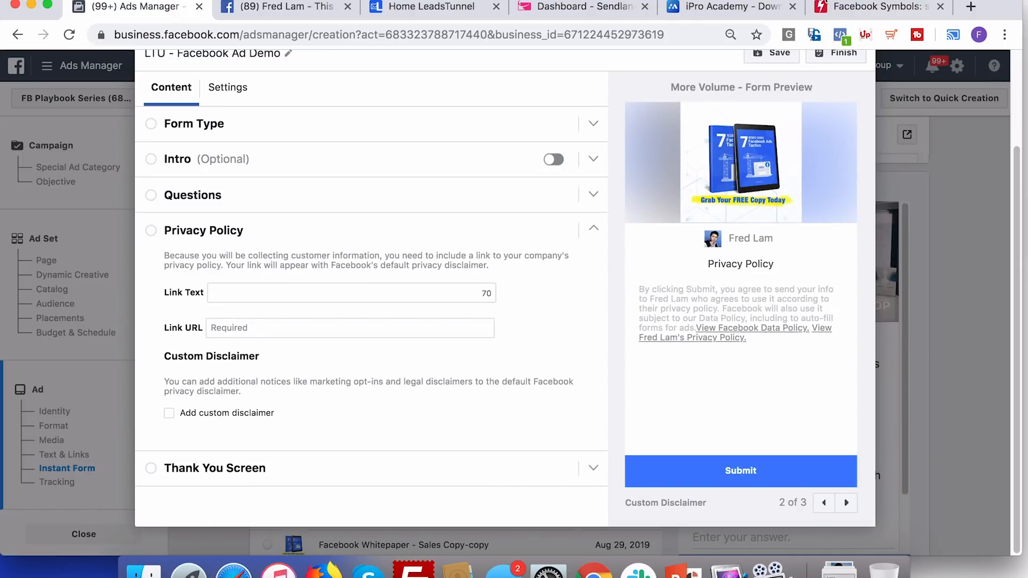
Copy the Privacy Policy link address from the iPro Academy website footer
click(737, 6)
scroll(80, 407, down, 10)
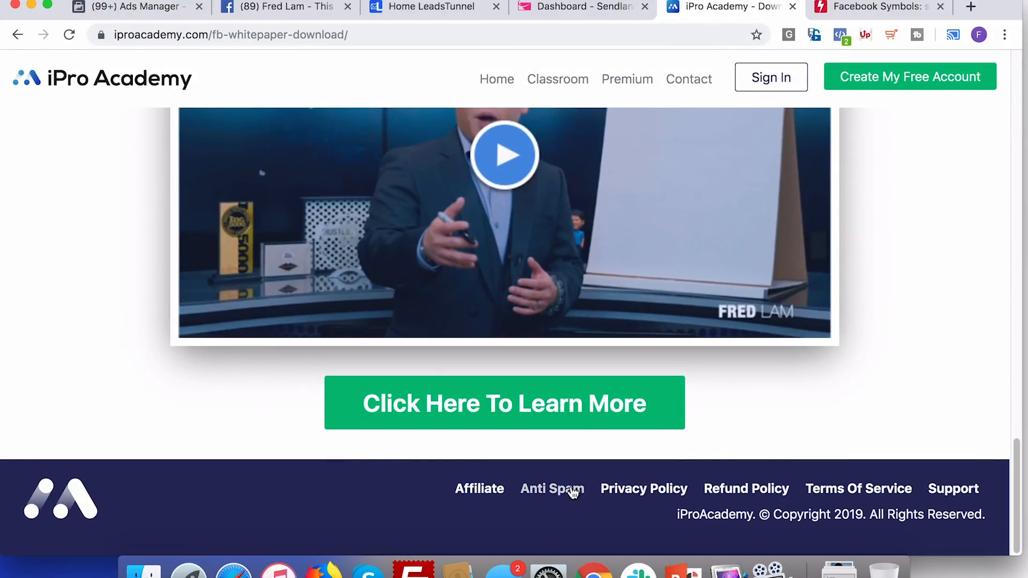
right_click(622, 489)
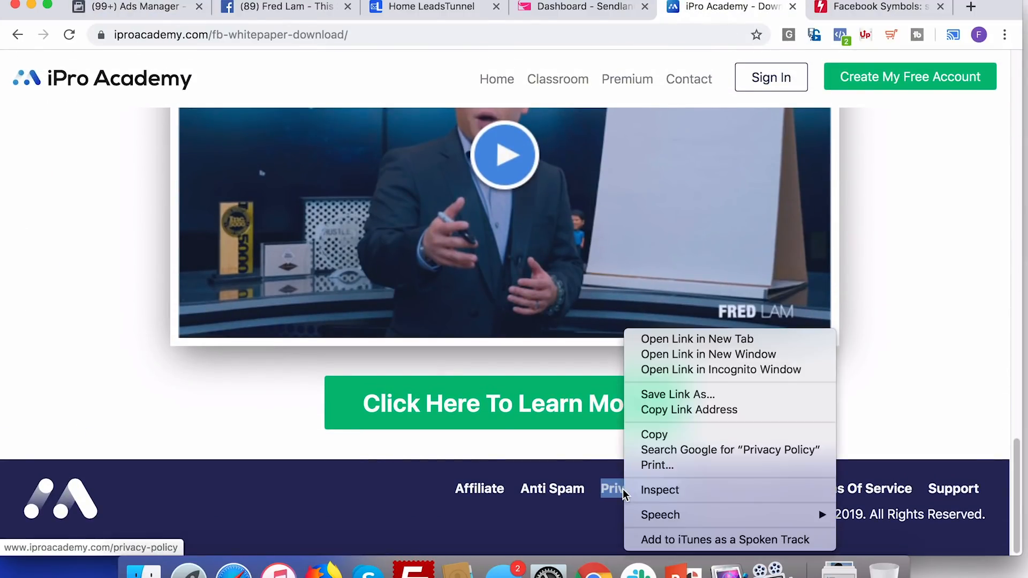
click(753, 410)
click(278, 10)
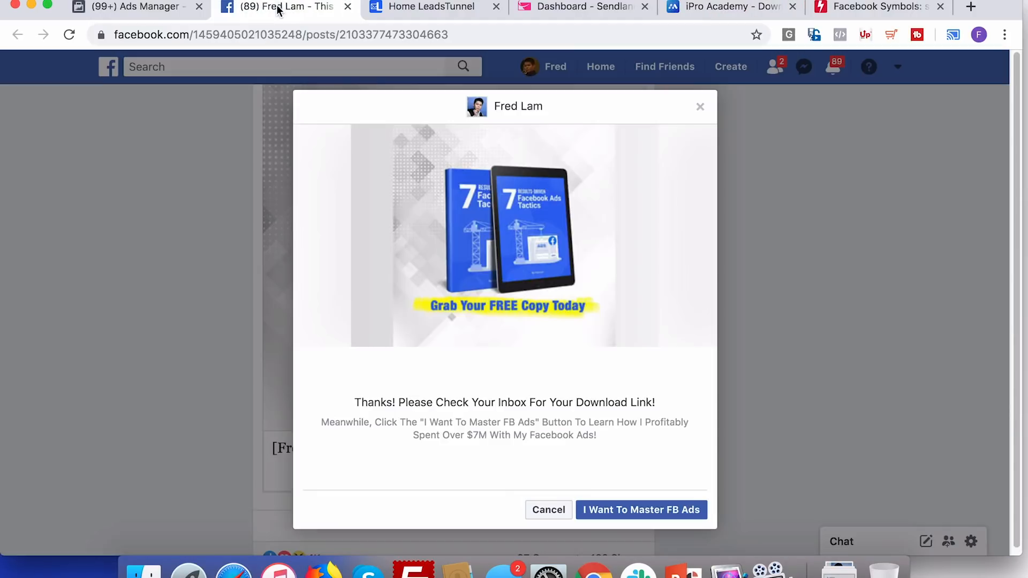
click(188, 9)
click(279, 294)
key(super+v)
key(Tab)
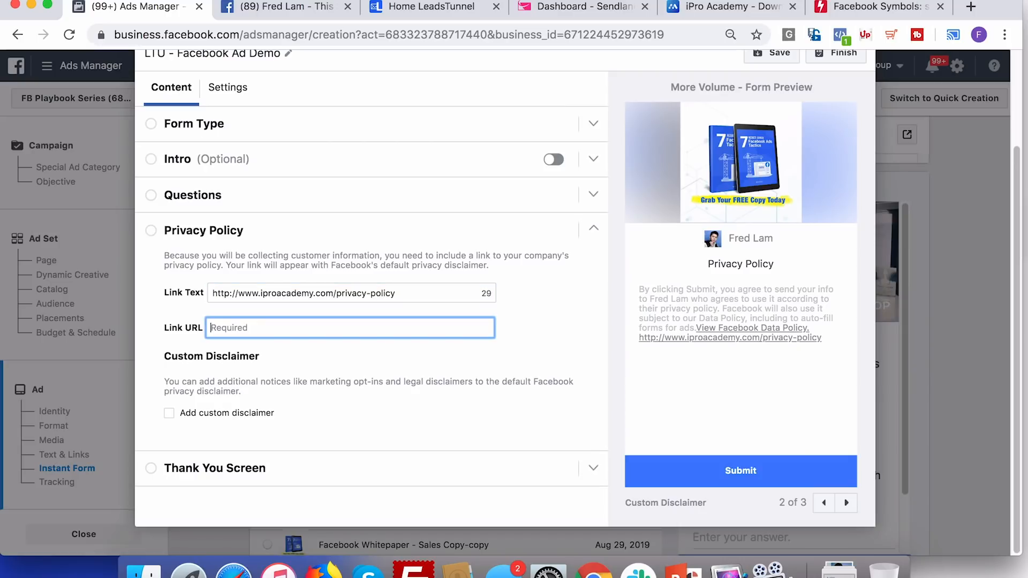
key(shift+Tab)
key(super+x)
click(278, 323)
key(super+v)
click(309, 287)
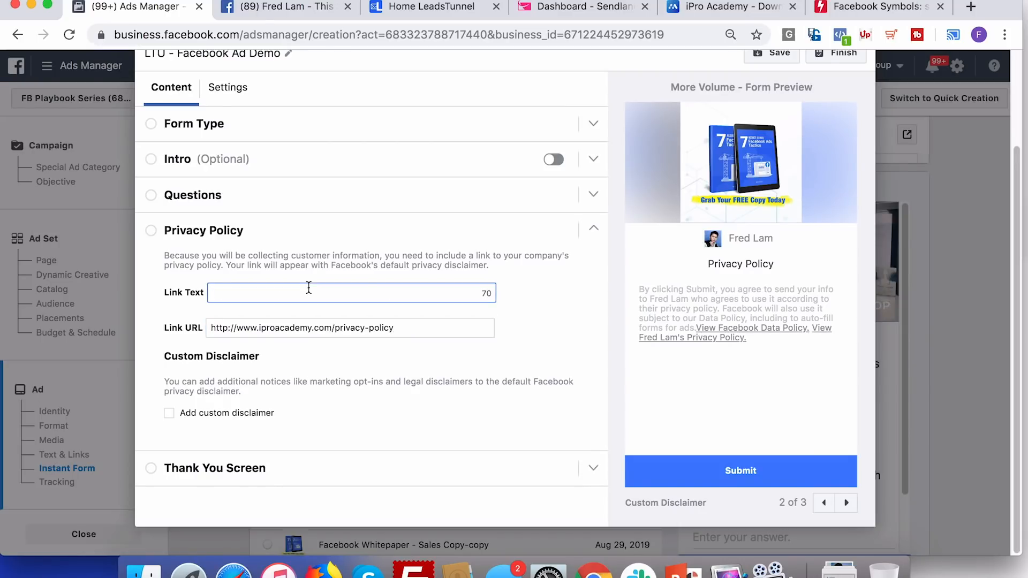
text(Privacy Policy)
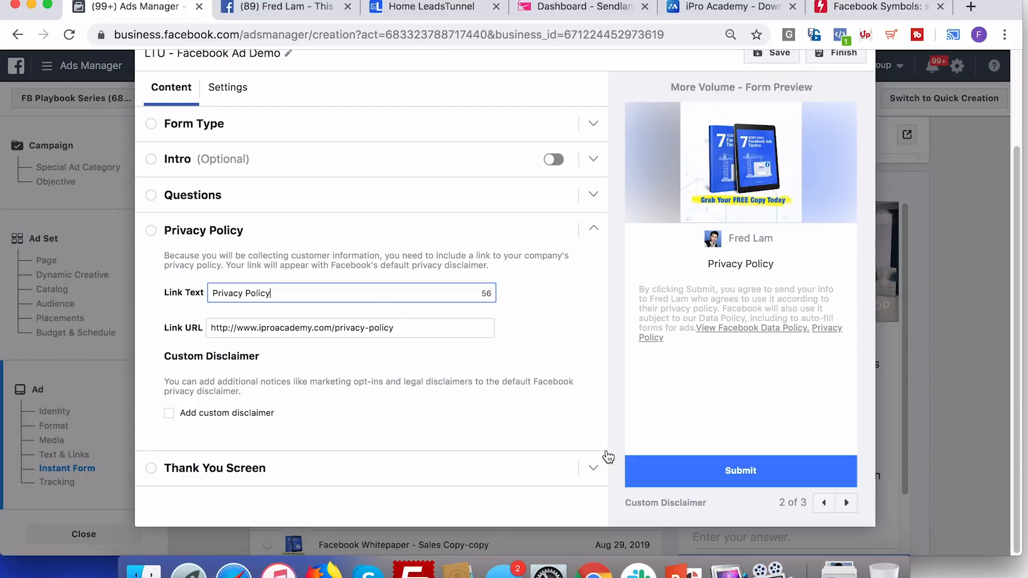
click(590, 474)
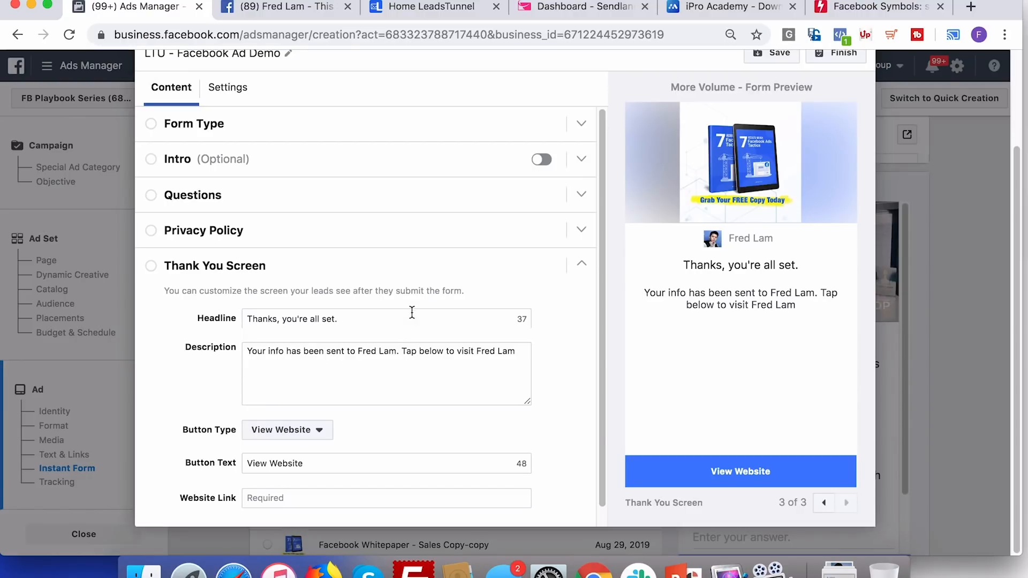
Change the thank-you headline to 'Thanks! Please Check Your Inbox For Your Download Link!'
triple_click(387, 348)
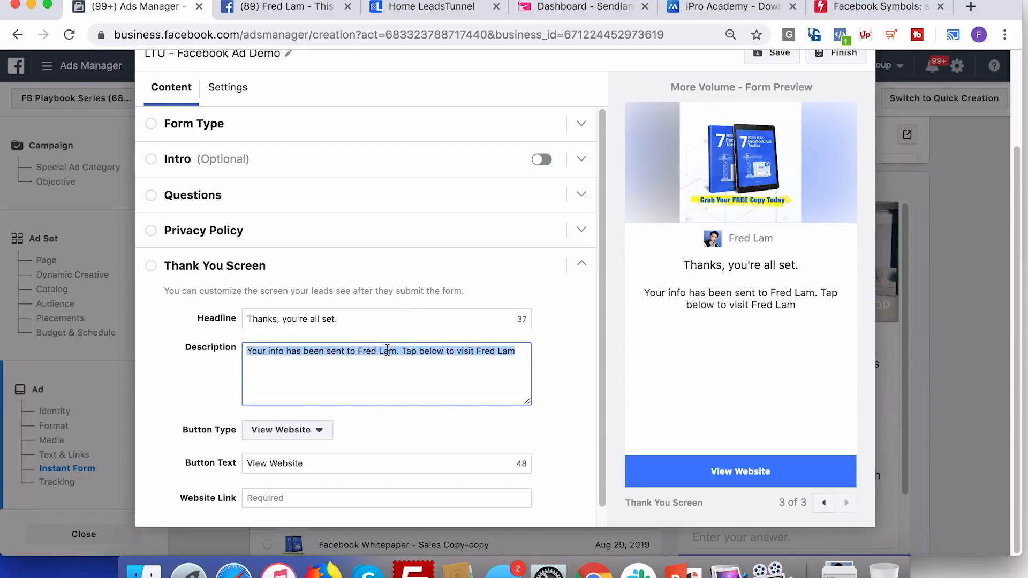
triple_click(381, 319)
text(Thanks1)
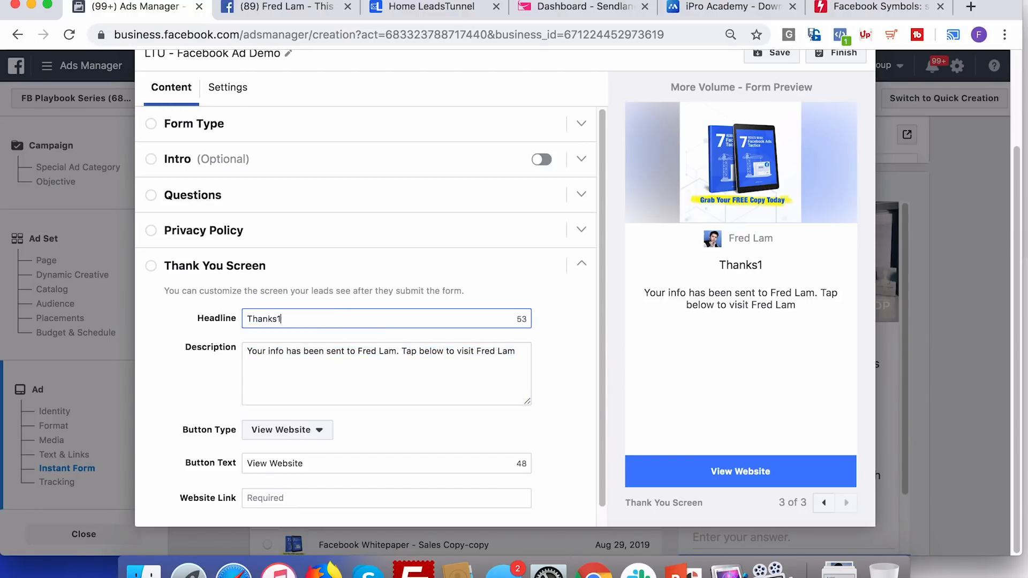
key(BackSpace)
key(BackSpace)
text(! Please Check Your Ib)
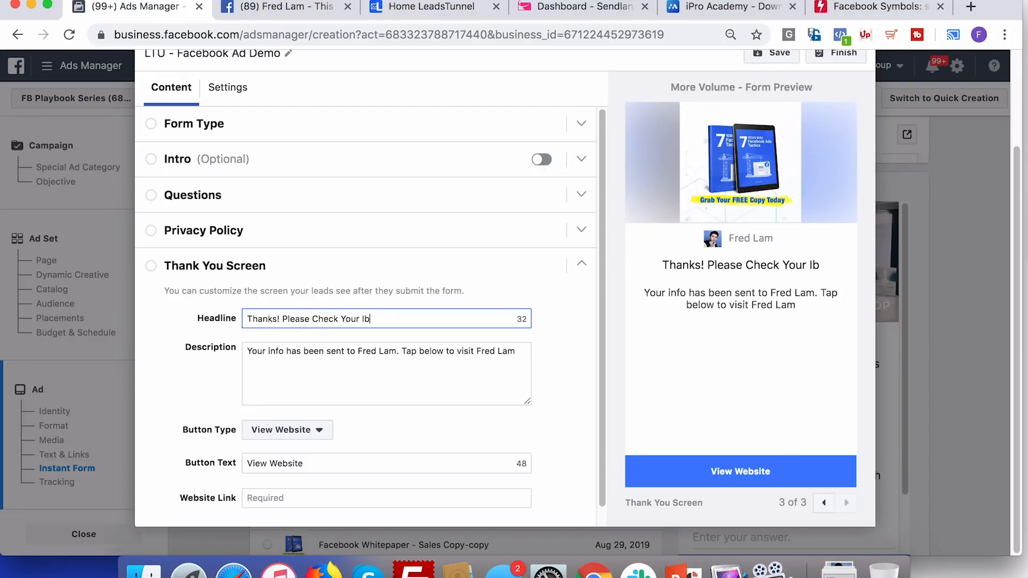
key(BackSpace)
text(nbox For Your)
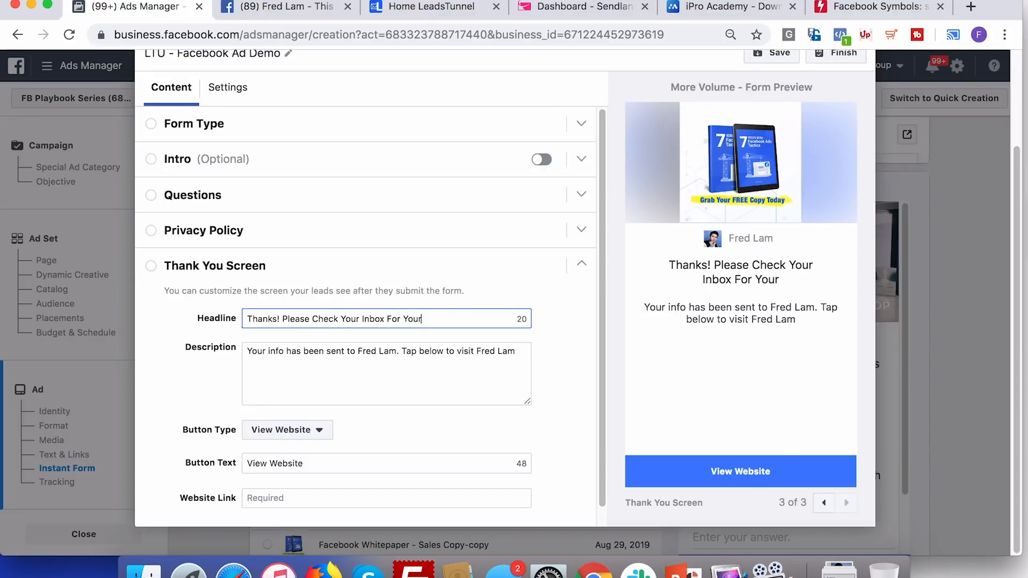
text( Downlioad )
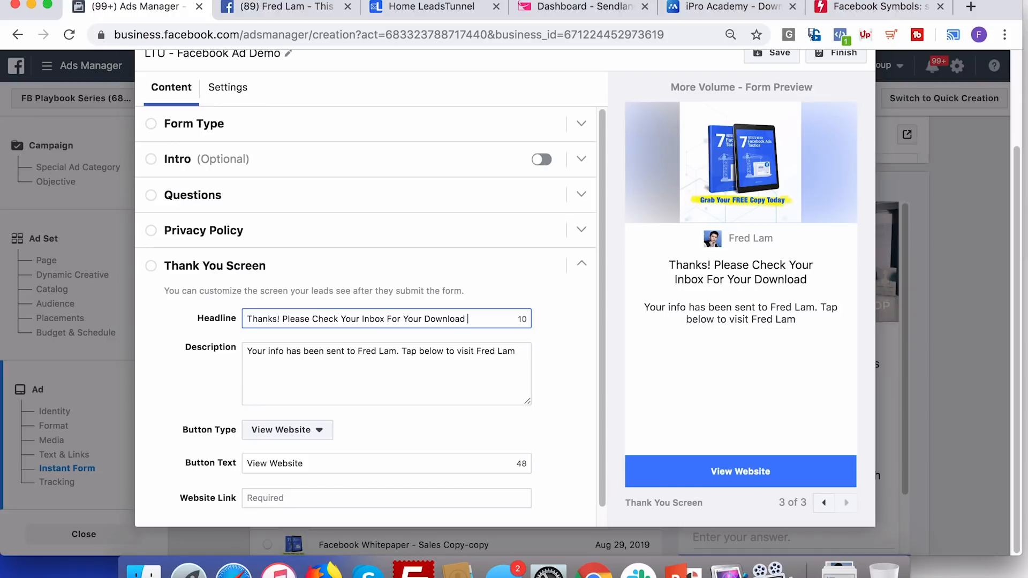
text(Link!)
Set the description to 'In The Meantime - Tap The Button Below To Learn More On How You Can Generate More Leads And Sales For Your Business.'
key(Tab)
key(BackSpace)
text(In The Meantime - Check Out)
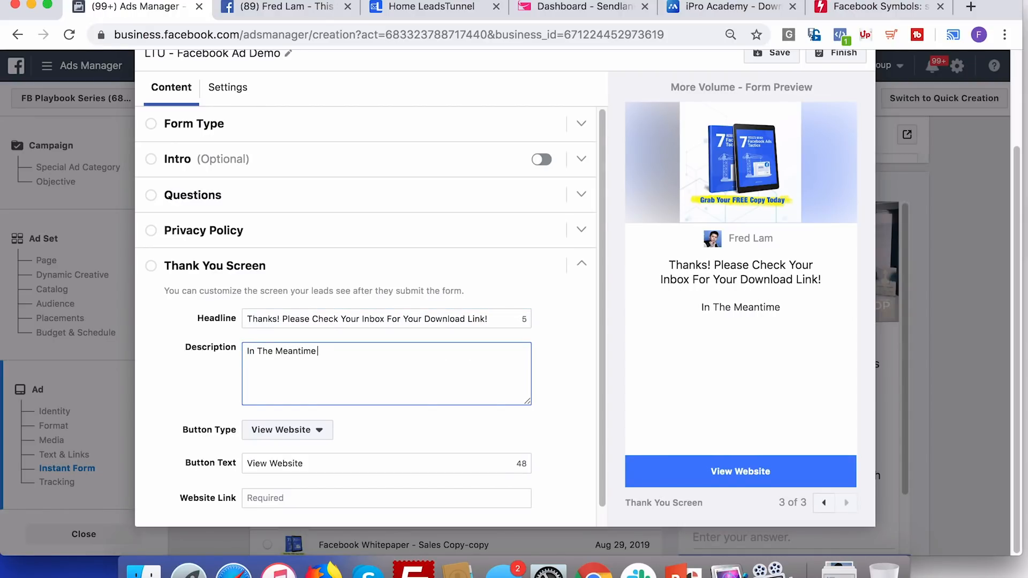
key(BackSpace)
key(BackSpace)
key(BackSpace)
key(BackSpace)
key(BackSpace)
key(BackSpace)
key(BackSpace)
key(BackSpace)
key(BackSpace)
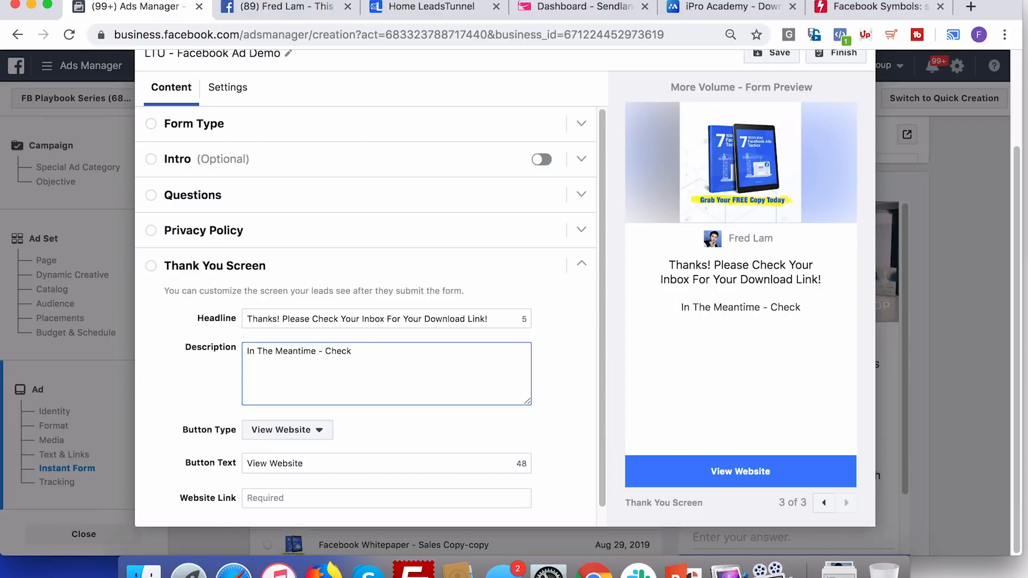
text(Tap The bu)
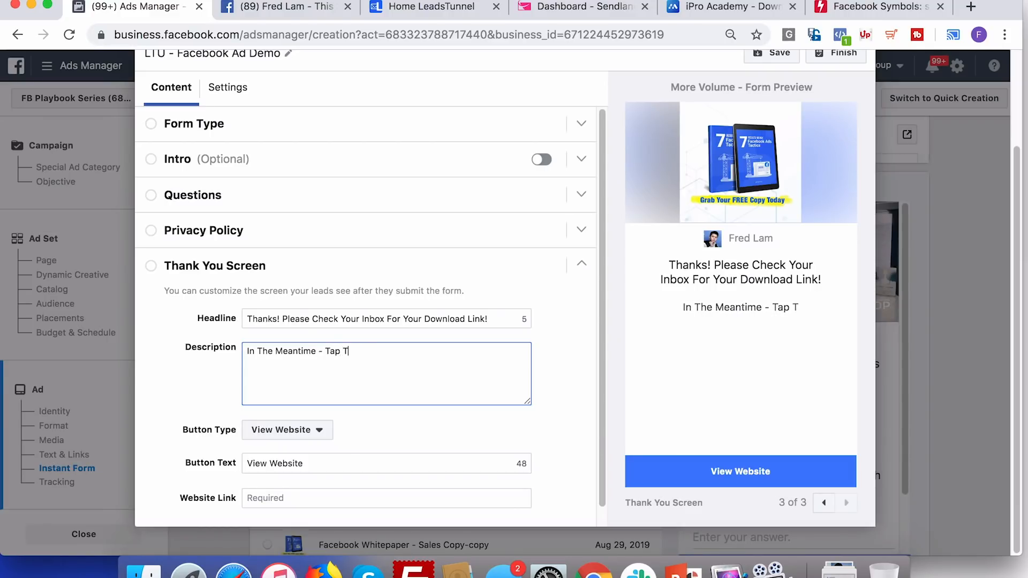
key(BackSpace)
key(BackSpace)
text(Button Below)
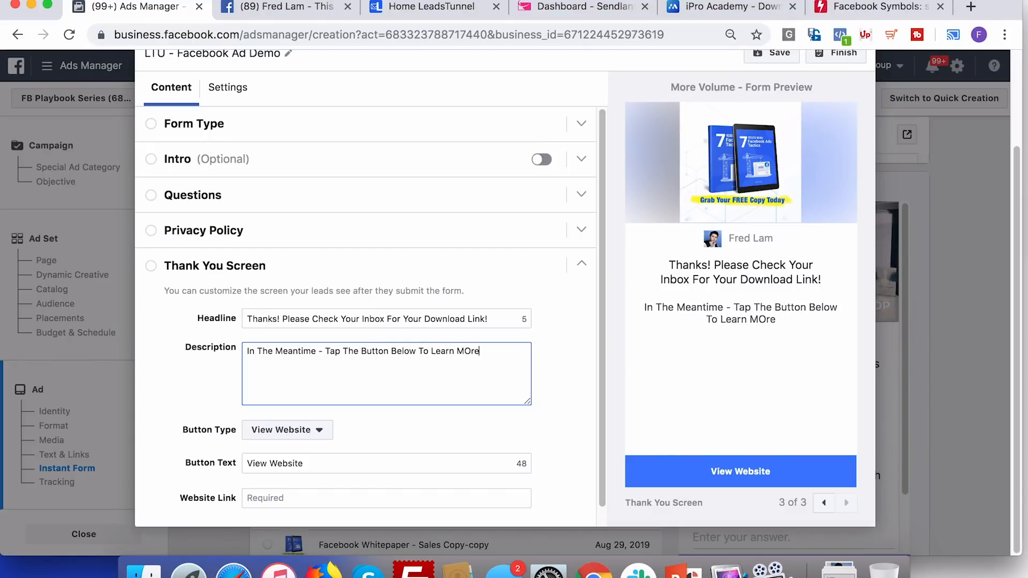
text(To Learn More On How you)
key(BackSpace)
key(BackSpace)
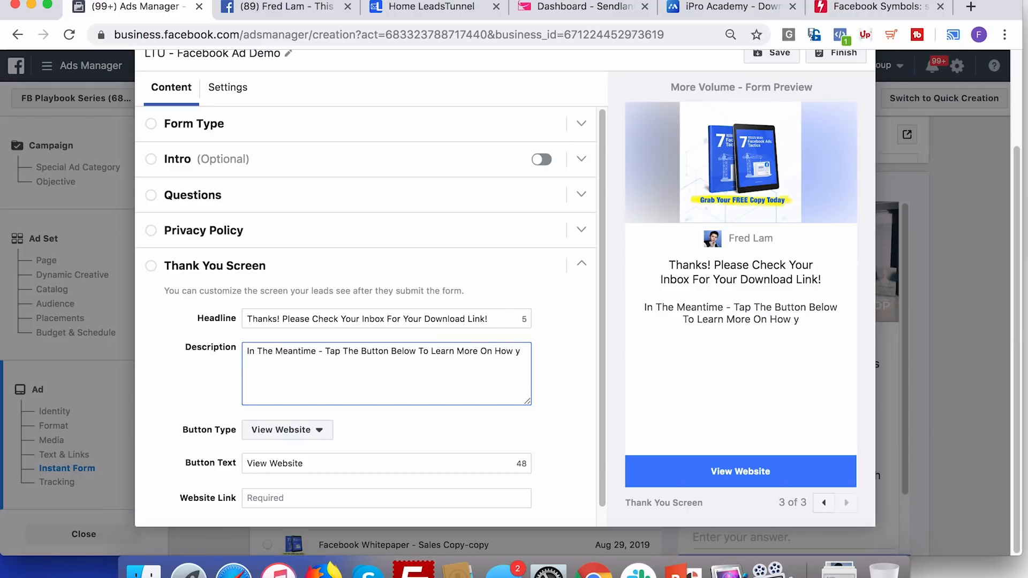
text(ou Can Genreate)
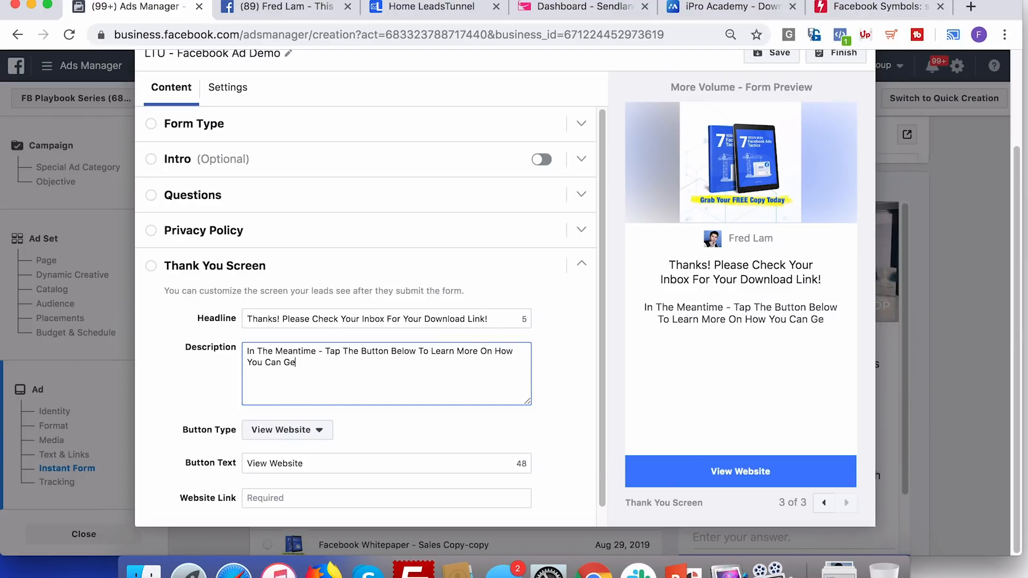
key(BackSpace)
key(BackSpace)
key(BackSpace)
key(BackSpace)
key(BackSpace)
text(erate More Leads And Sales)
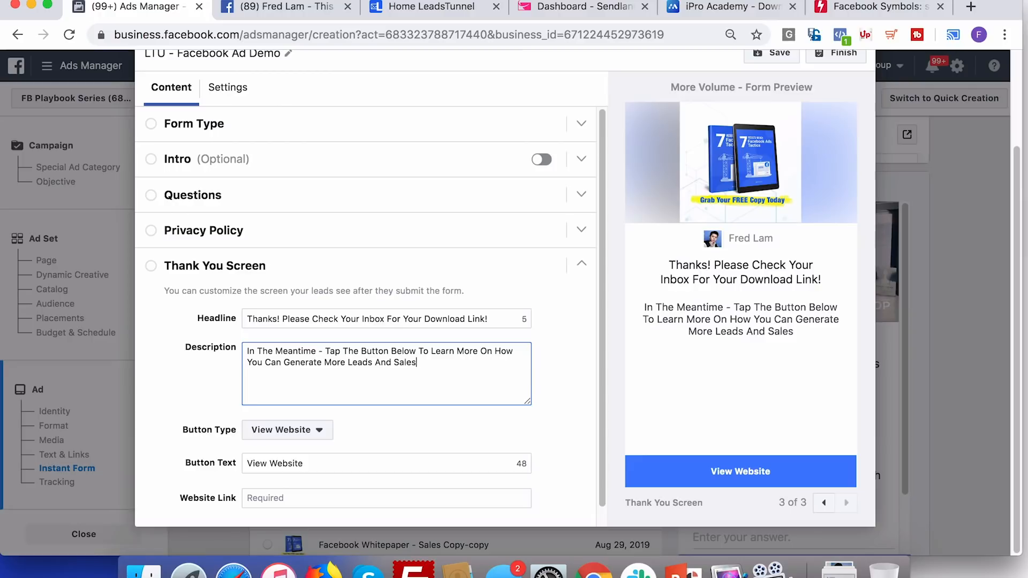
text( For Your Business.)
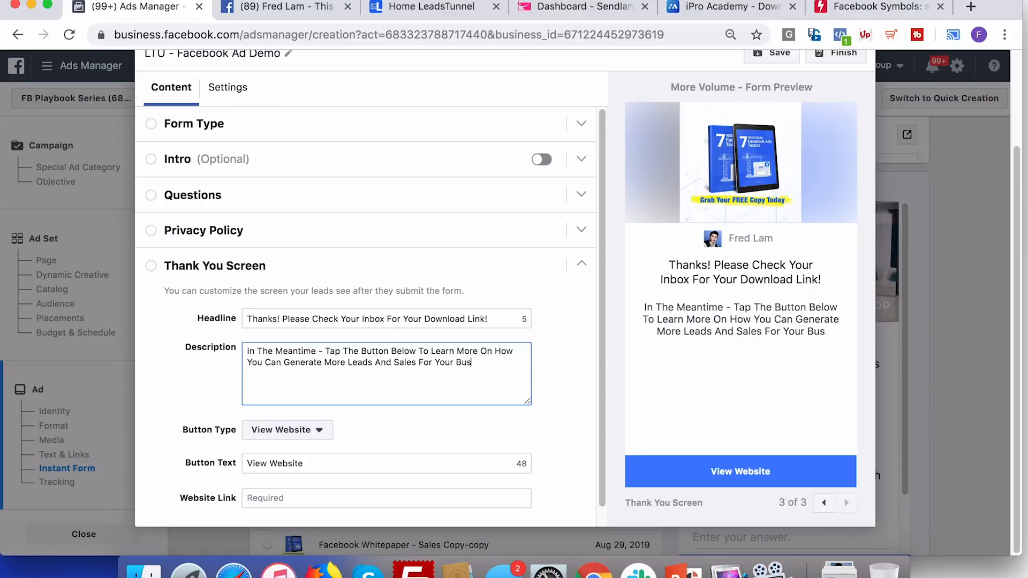
click(320, 431)
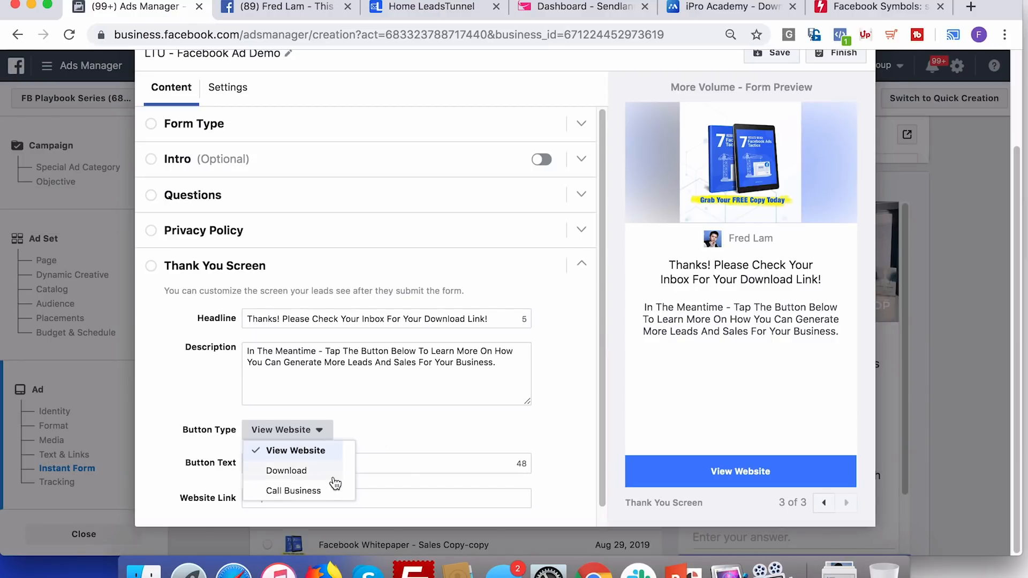
Keep the button type as View Website and set the button text to 'Click Here To Learn More'
click(422, 414)
scroll(423, 413, down, 1)
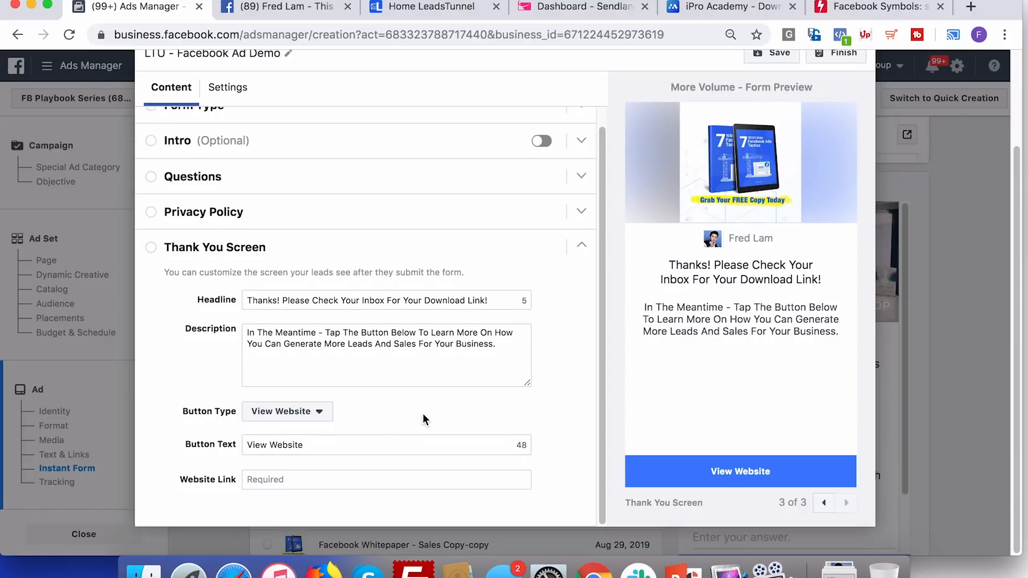
triple_click(370, 440)
text(Click Here To LEarn)
key(BackSpace)
key(BackSpace)
key(BackSpace)
key(BackSpace)
key(BackSpace)
text(earn More)
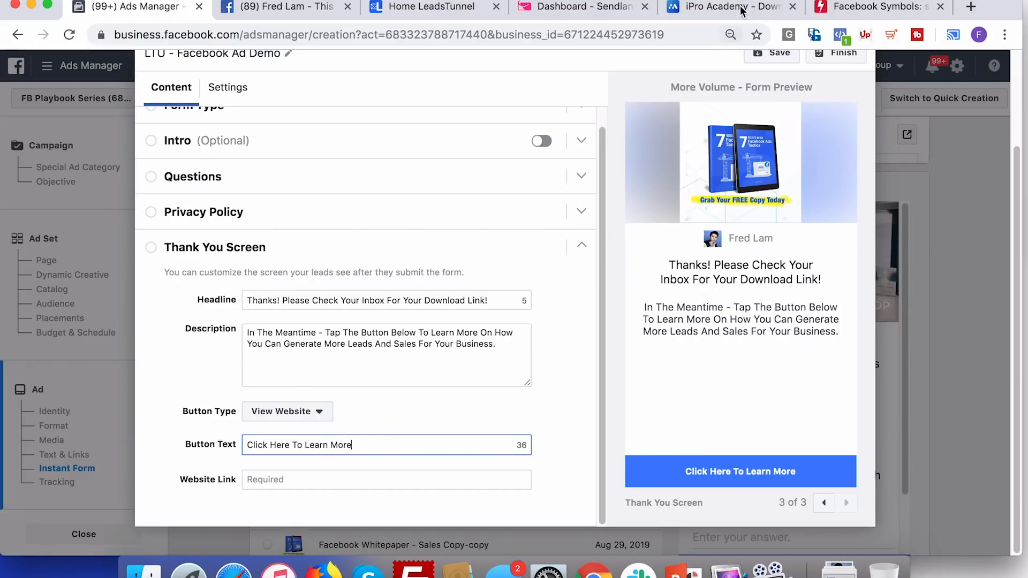
Copy the iPro Academy whitepaper download page URL and paste it as the button's Website Link
click(743, 11)
click(505, 36)
key(cmd+c)
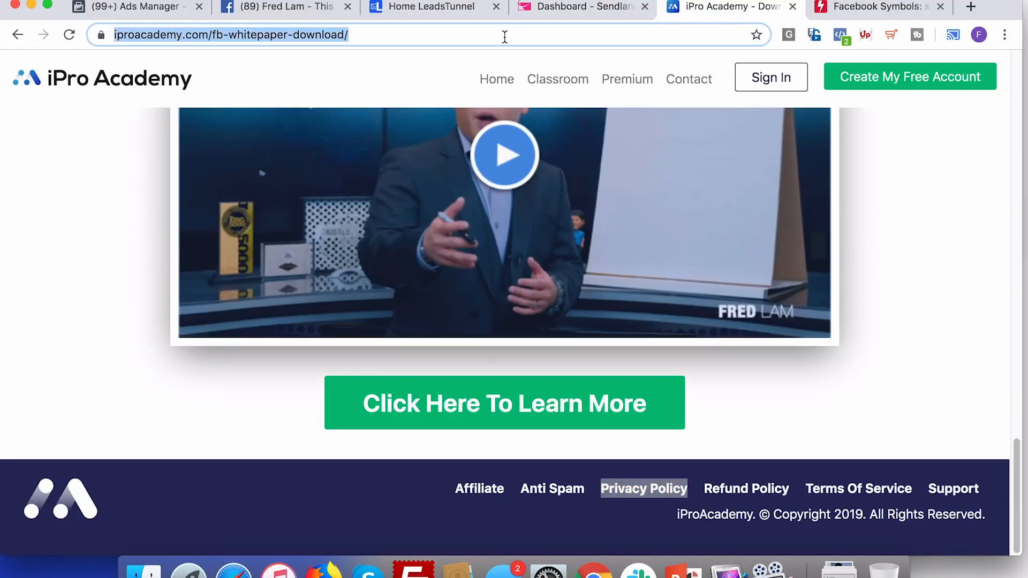
scroll(210, 403, up, 20)
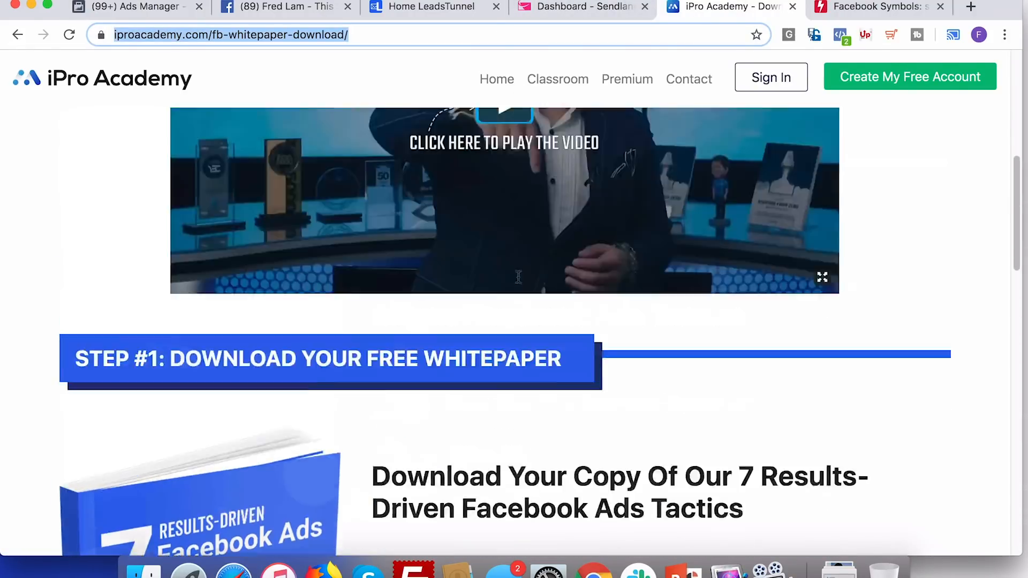
scroll(477, 364, down, 7)
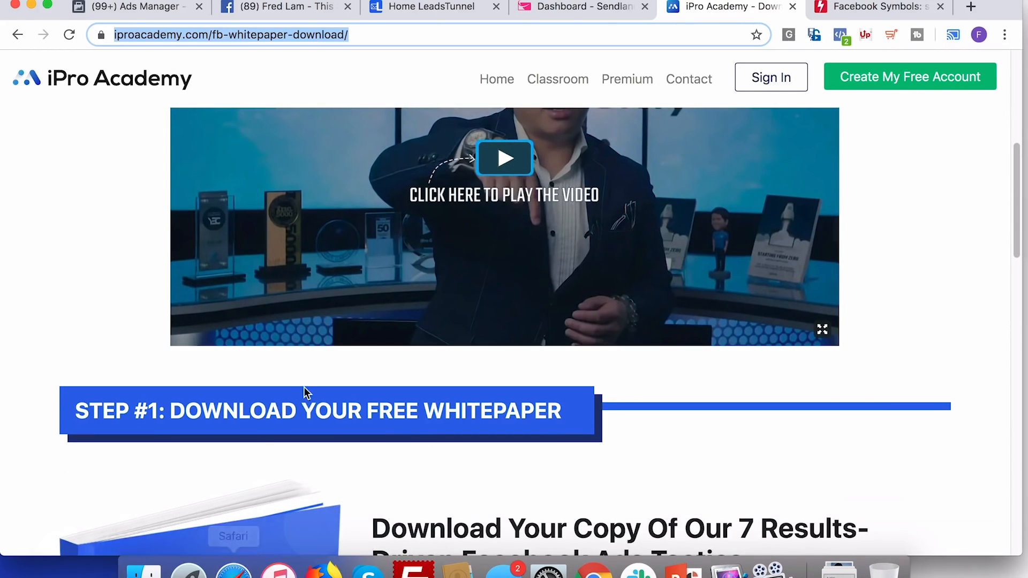
scroll(284, 428, down, 4)
scroll(256, 459, down, 8)
scroll(654, 475, down, 5)
scroll(654, 471, up, 10)
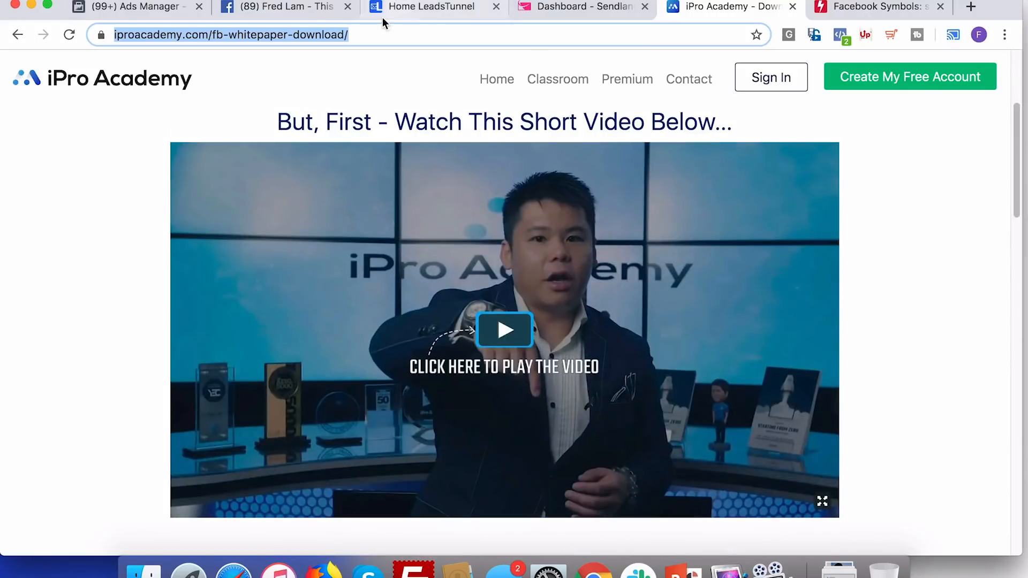
click(311, 11)
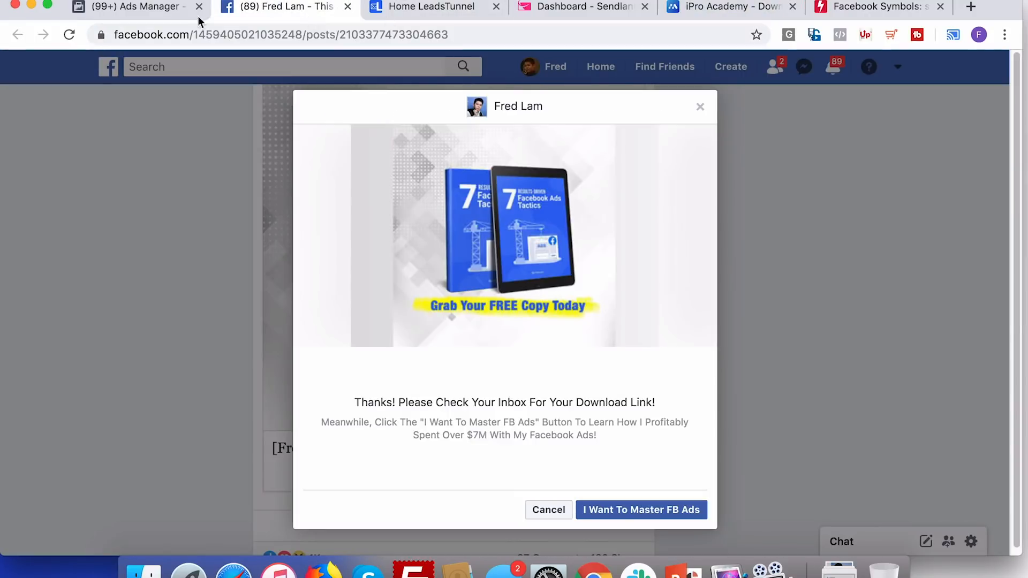
click(160, 14)
click(308, 478)
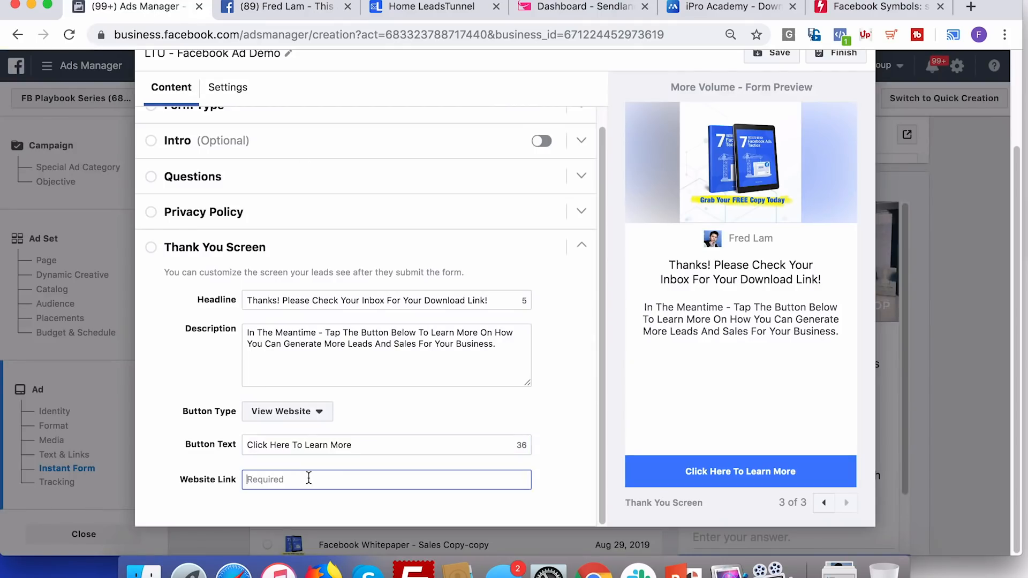
key(cmd+v)
Finish the instant form, confirm to publish the ad, and advance to the 'A HUGE Problem With This...' slide
click(572, 415)
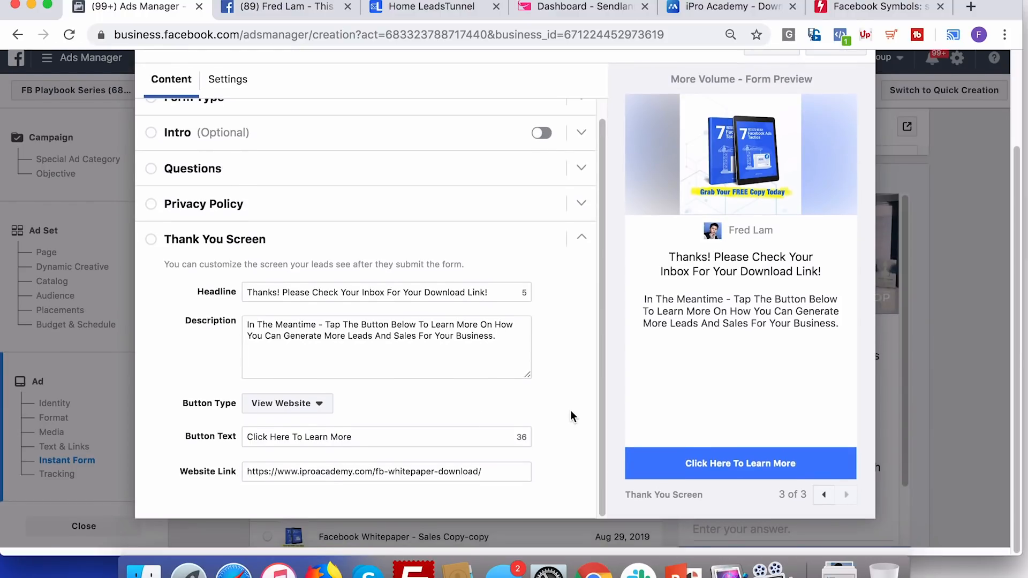
scroll(813, 274, up, 4)
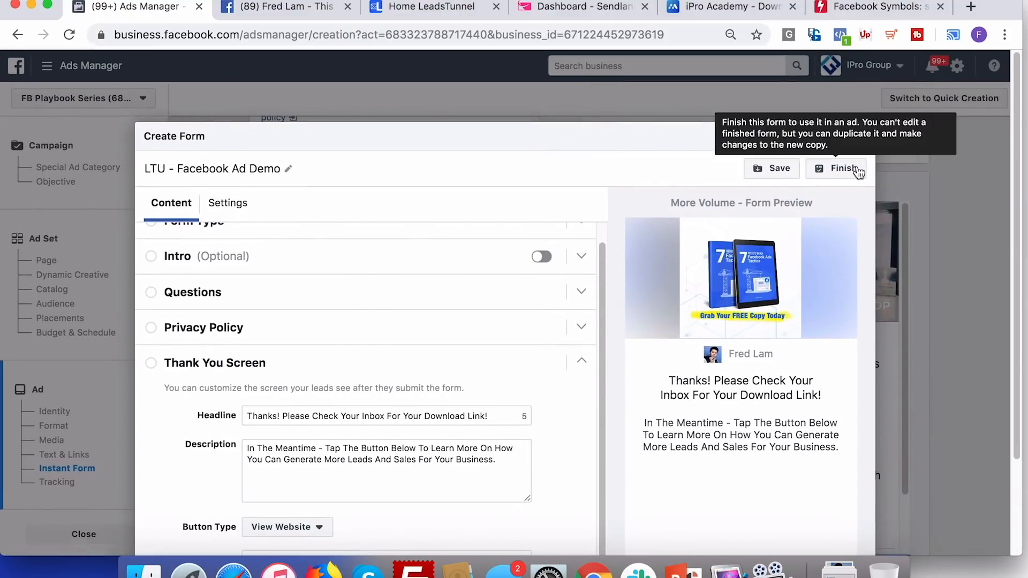
click(855, 170)
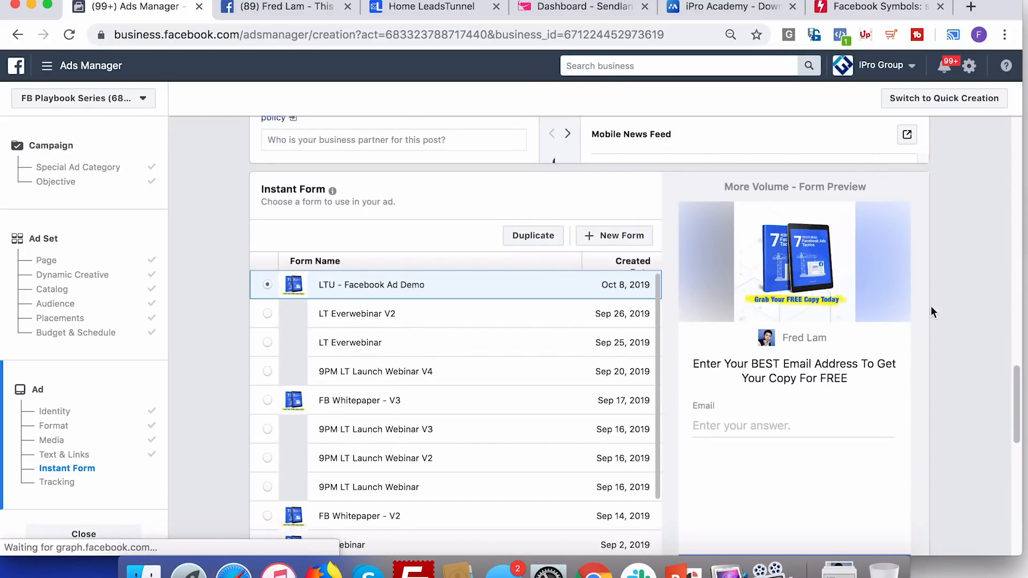
scroll(964, 322, down, 5)
scroll(963, 320, down, 6)
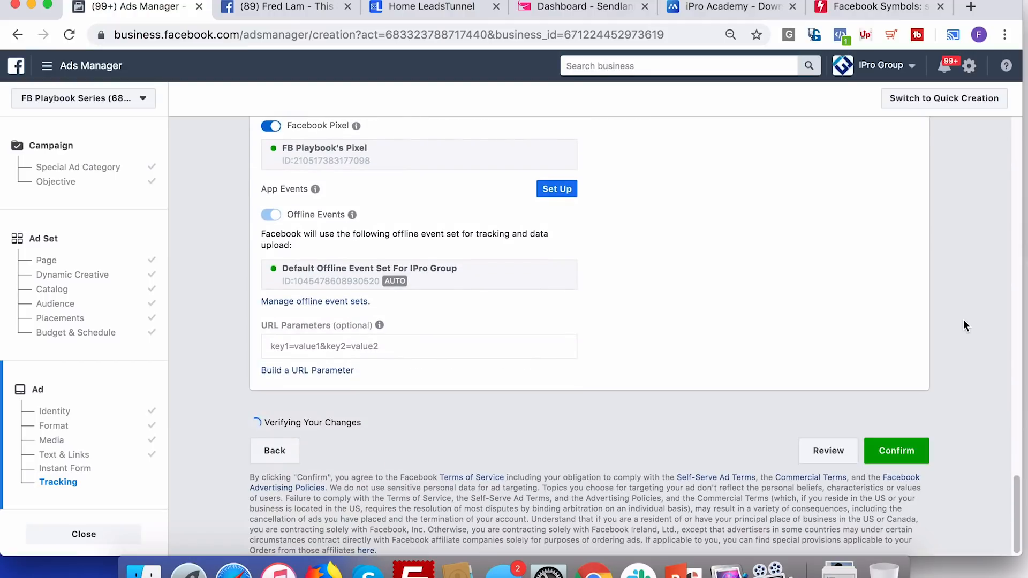
click(896, 453)
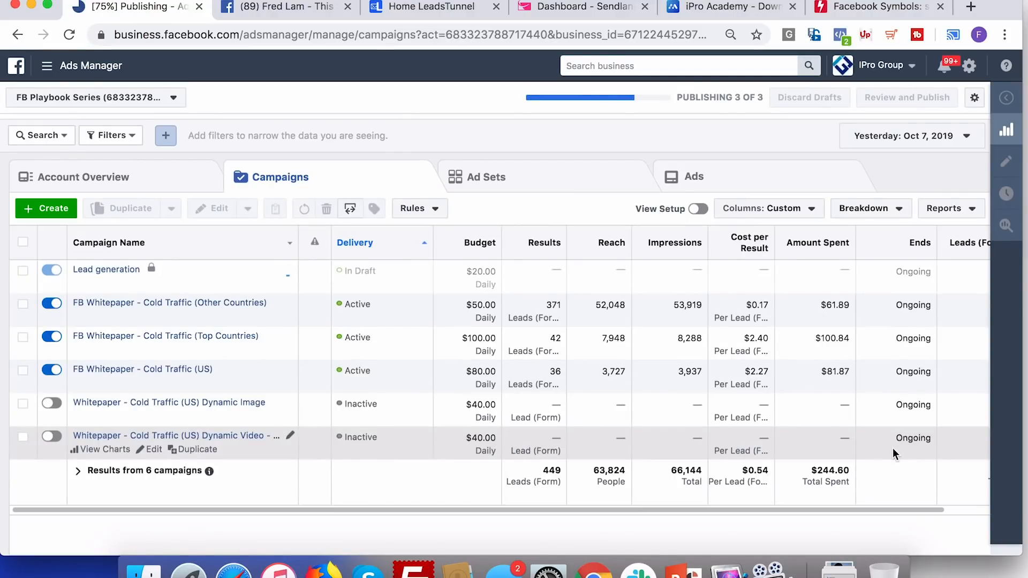
key(super+Tab)
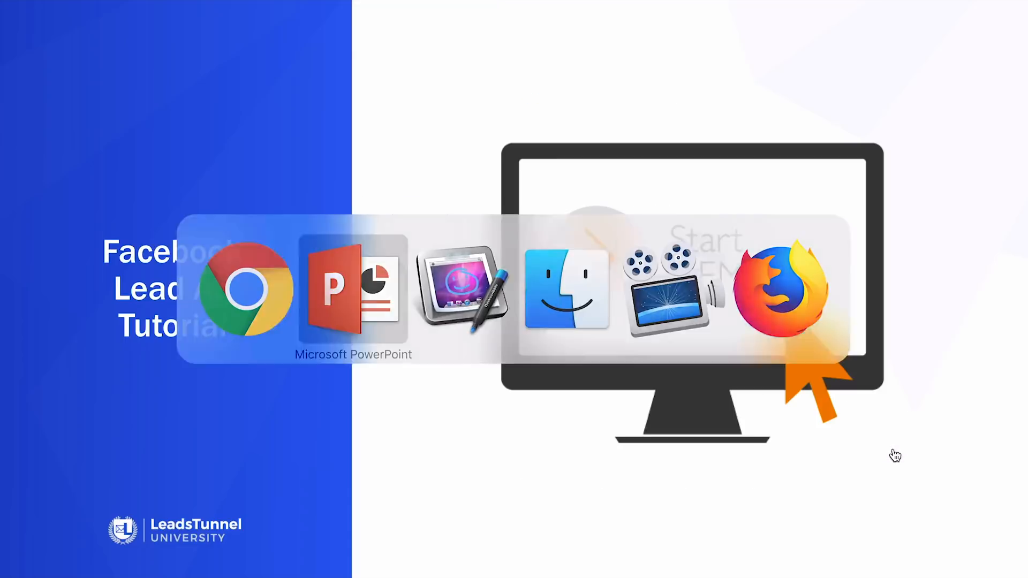
key(Right)
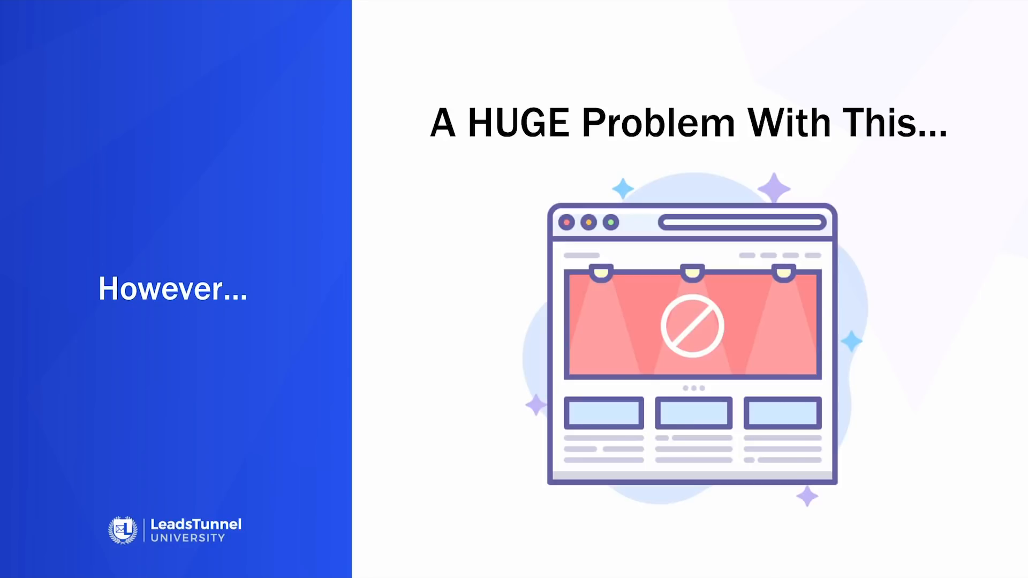
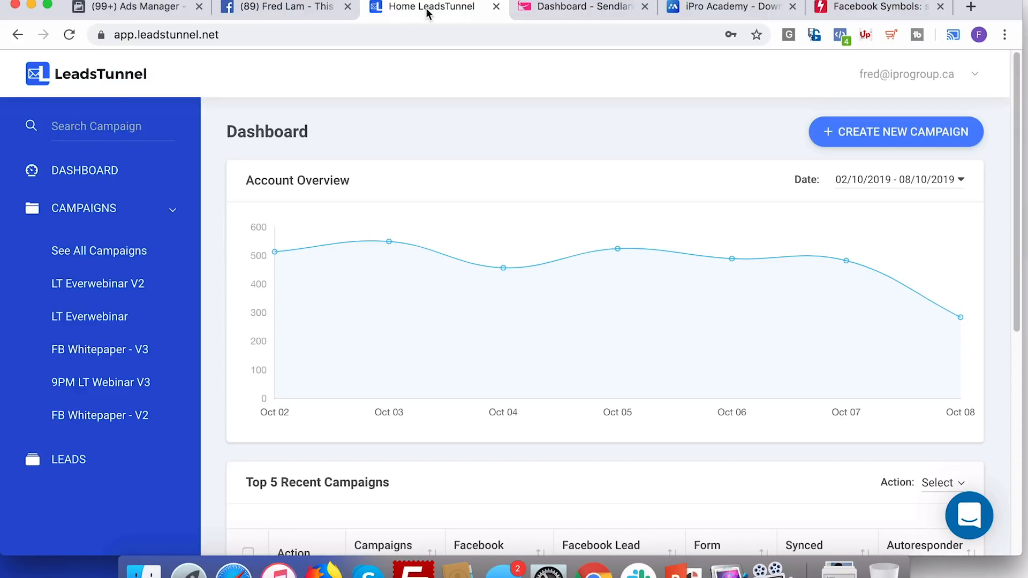
Open the account menu at the top right of the LeadsTunnel dashboard
click(900, 74)
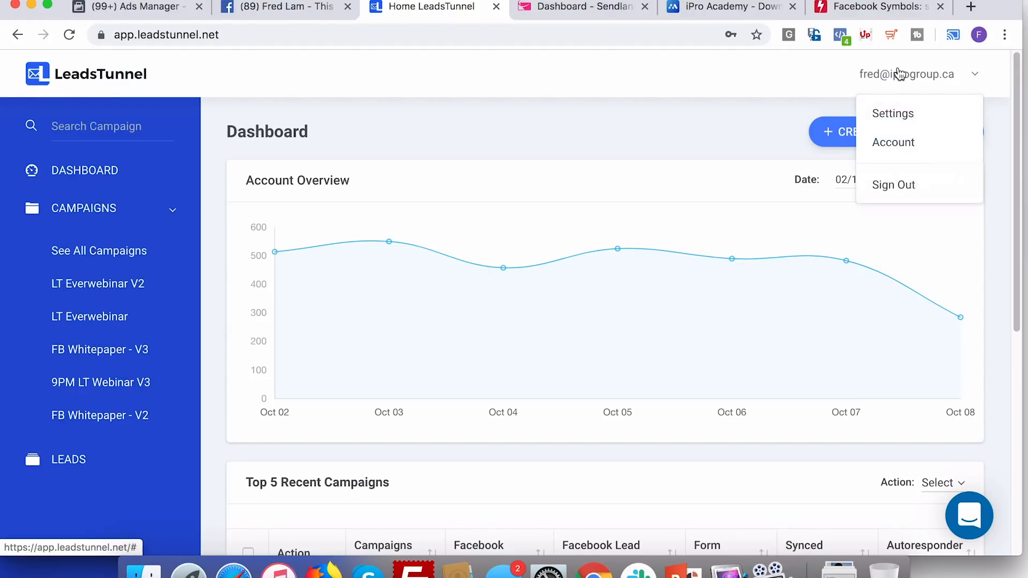
Go to Settings and scroll to check the Facebook and Sendlane integrations
click(897, 105)
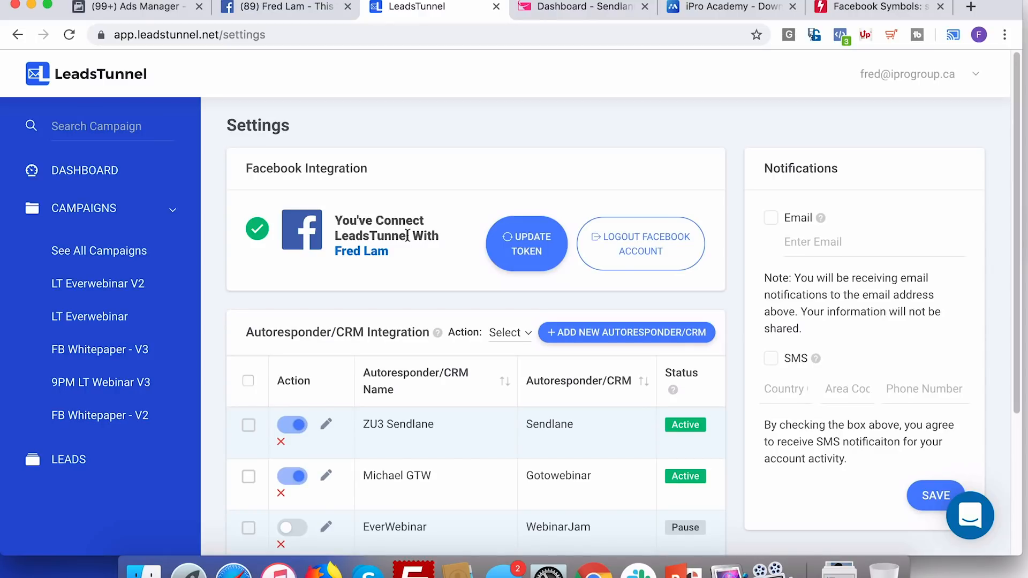
scroll(407, 235, down, 1)
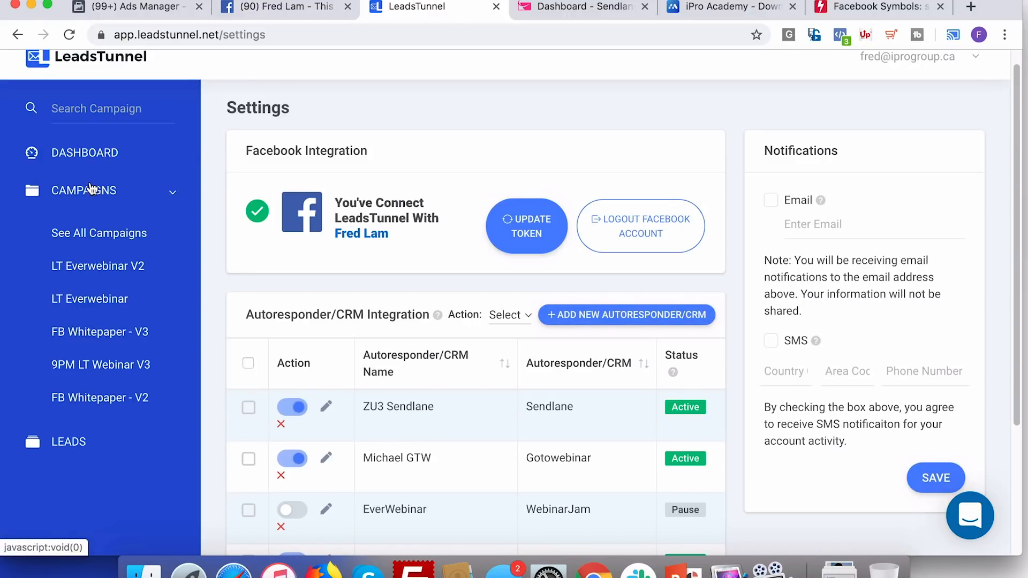
Start a new campaign using the Facebook page and the 'LTU - Facebook Ad Demo' lead form
click(87, 227)
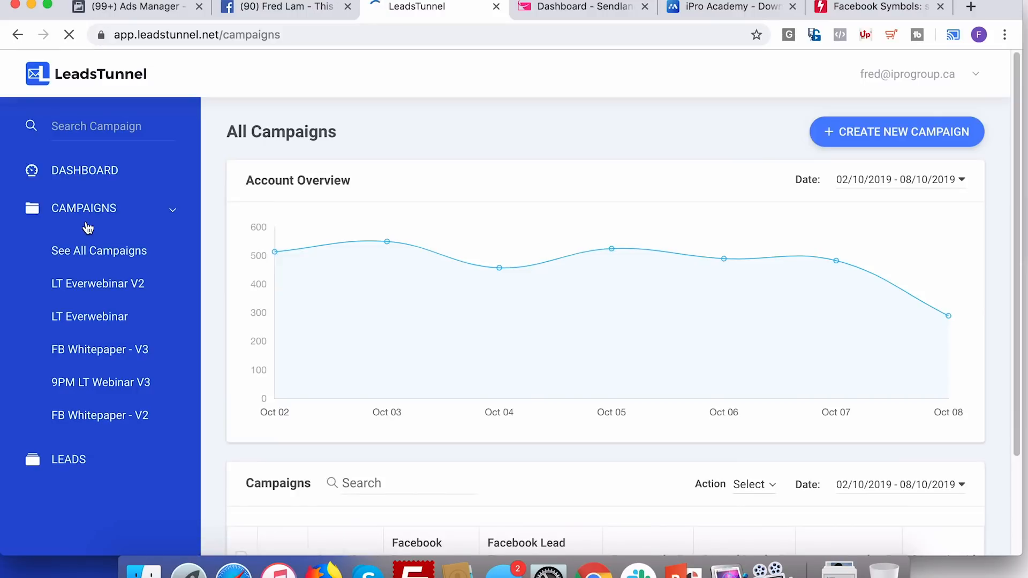
click(864, 134)
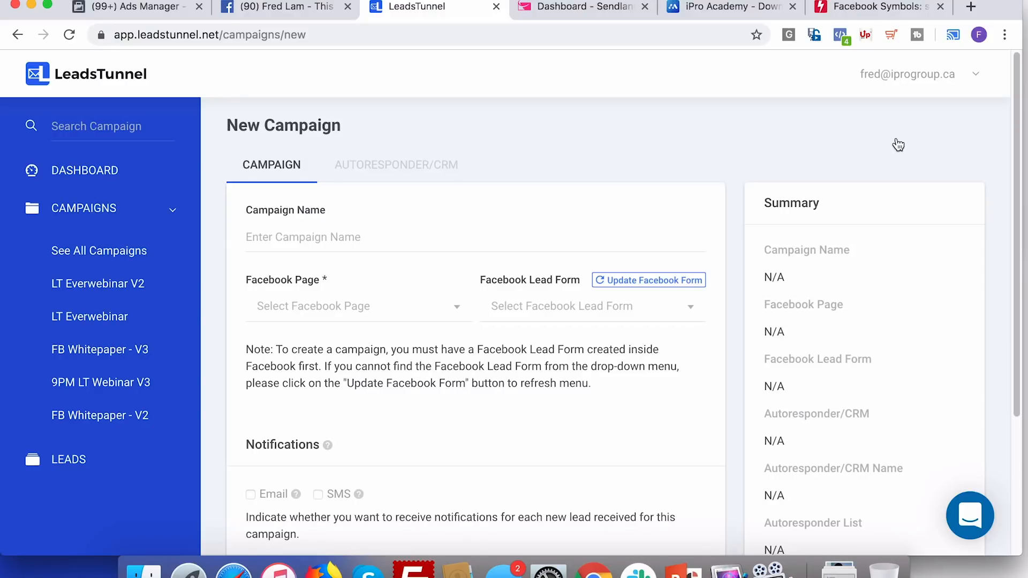
click(651, 282)
click(389, 320)
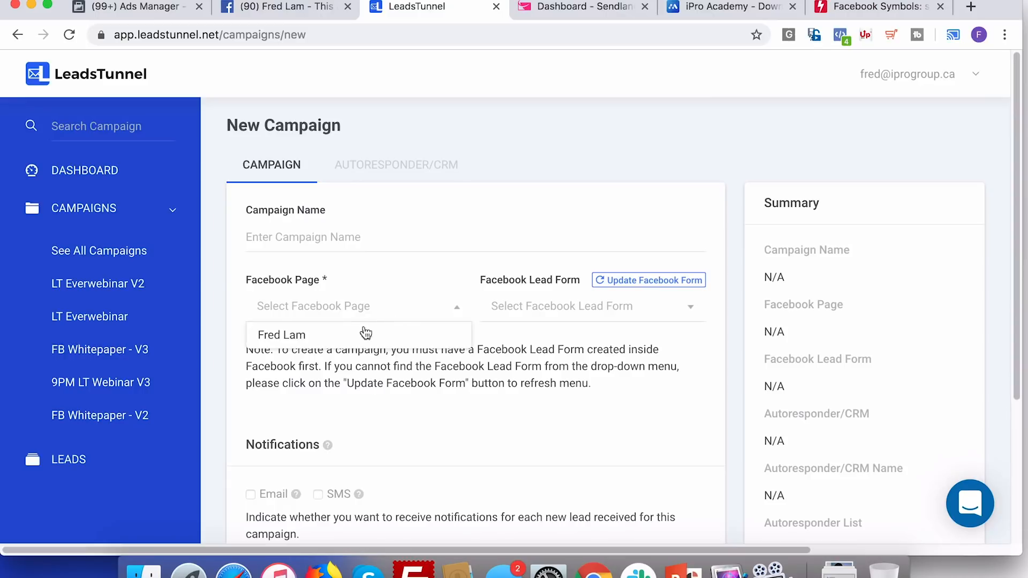
click(354, 334)
click(541, 316)
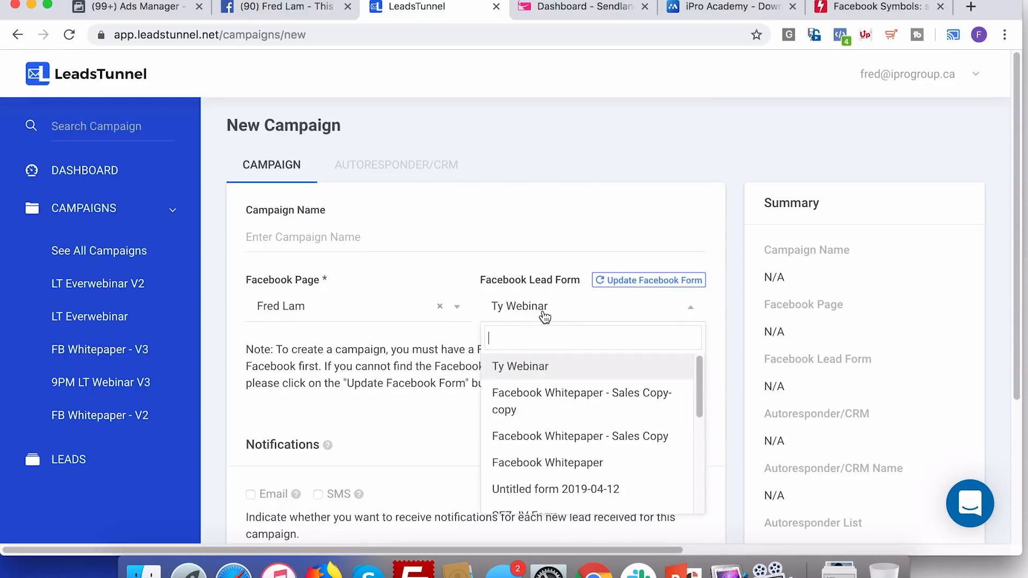
scroll(564, 403, down, 10)
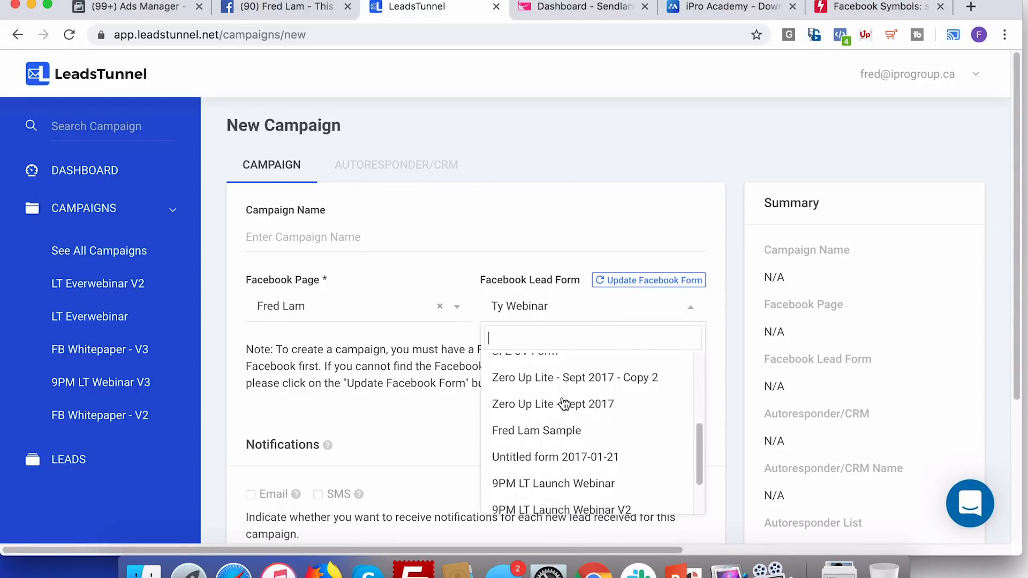
click(533, 499)
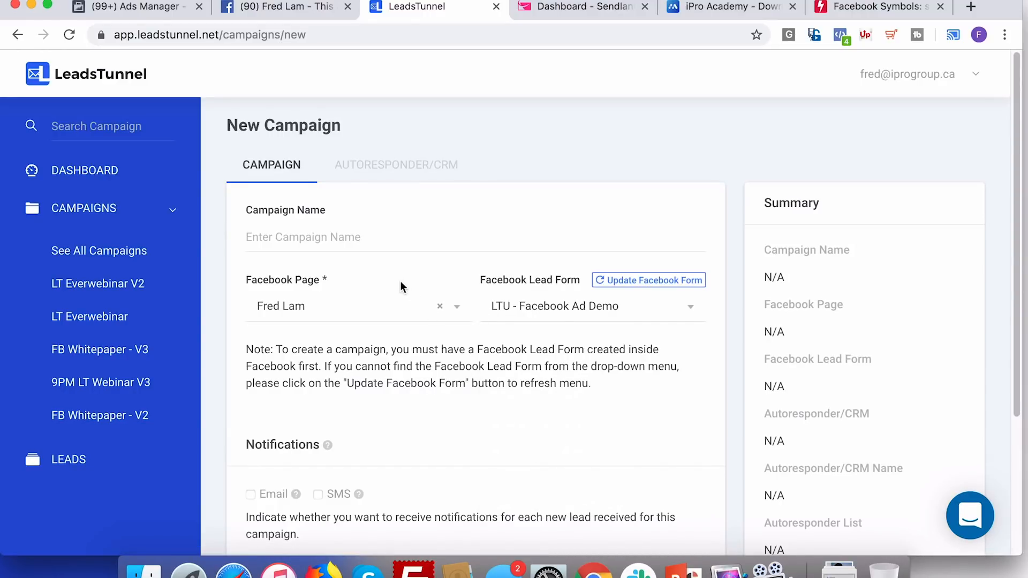
Name the campaign 'LTU - Facebook Ad Demo' and save it
click(393, 233)
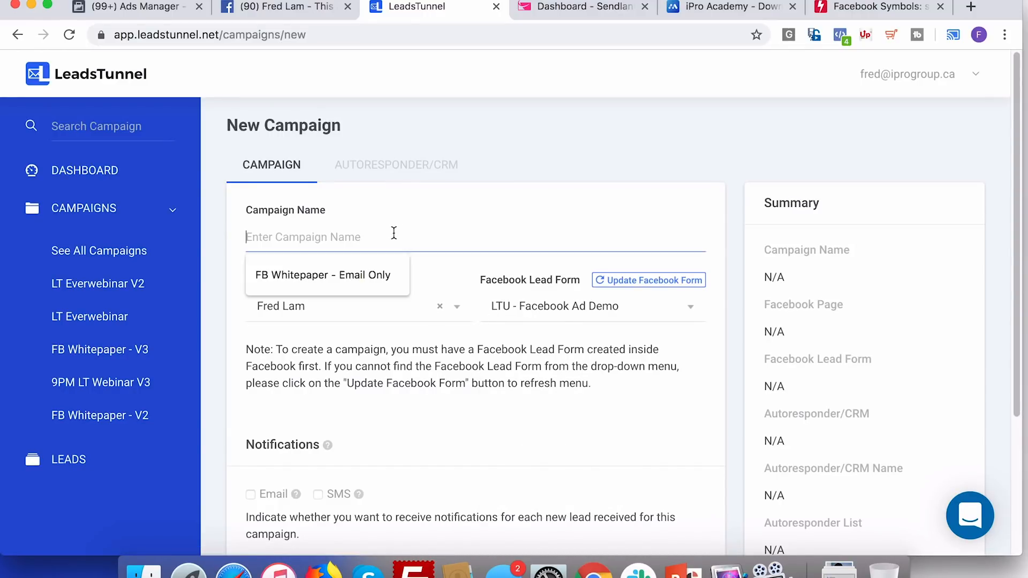
text(LTU - )
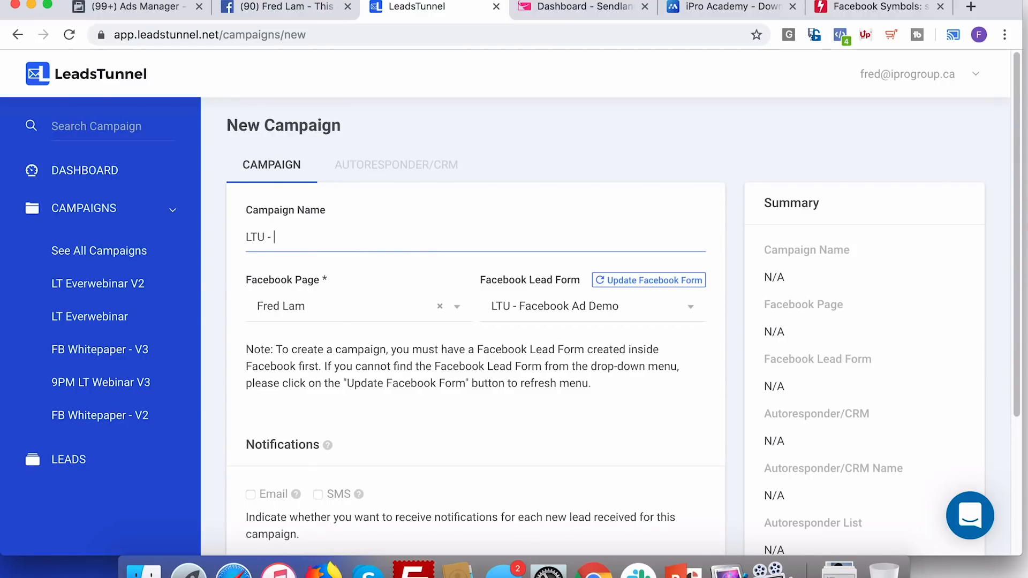
text(Facebook Ad Demo)
scroll(465, 361, down, 5)
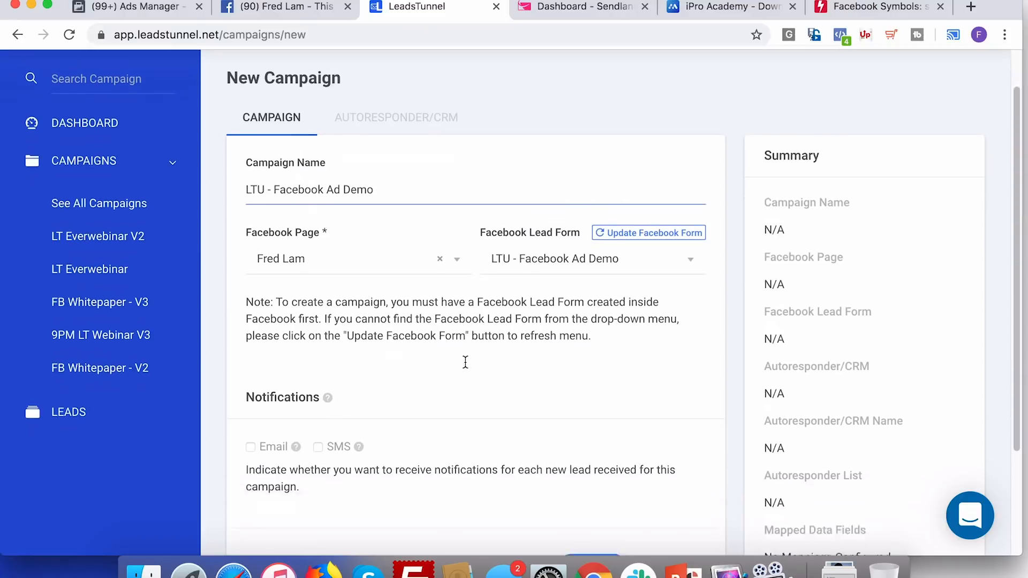
click(601, 488)
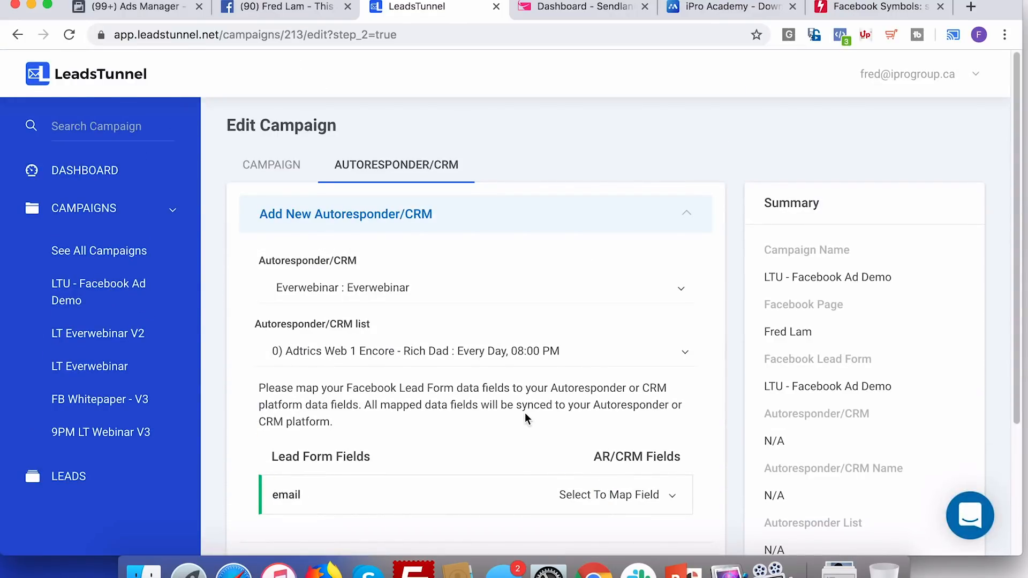
Connect the campaign to ZU3 Sendlane and its Build A Business Tuesday list
click(452, 303)
click(417, 328)
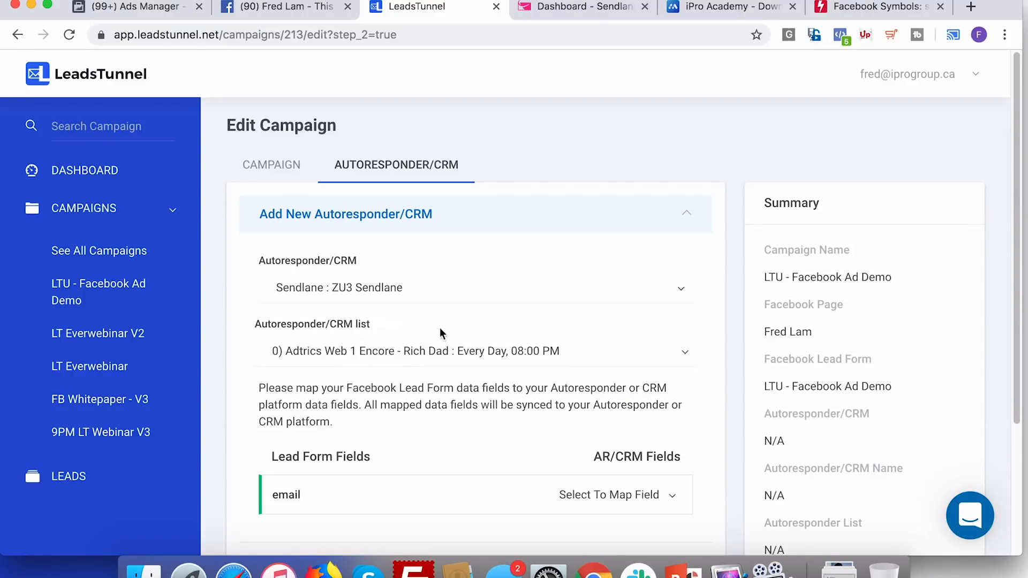
click(454, 354)
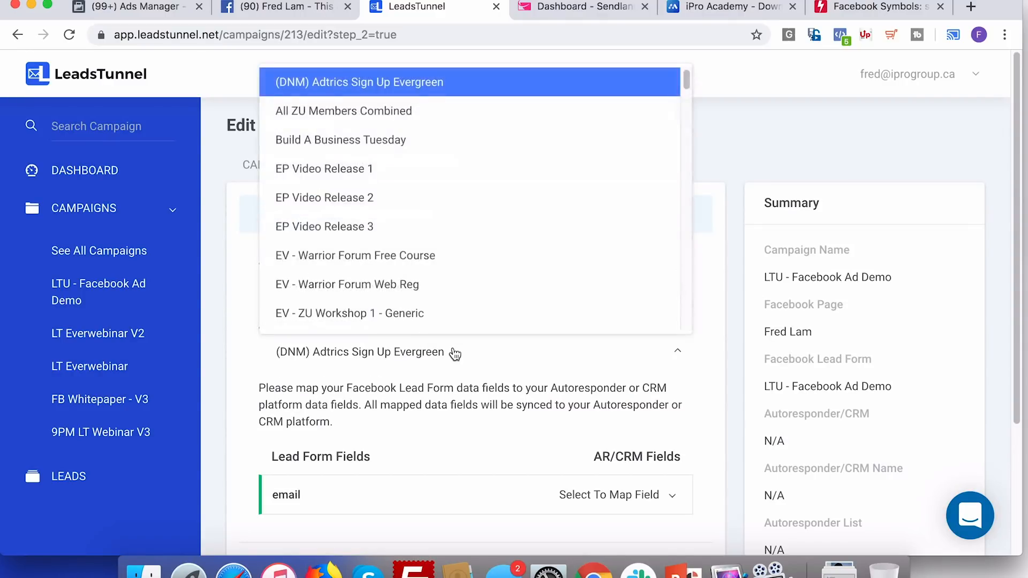
scroll(564, 303, down, 15)
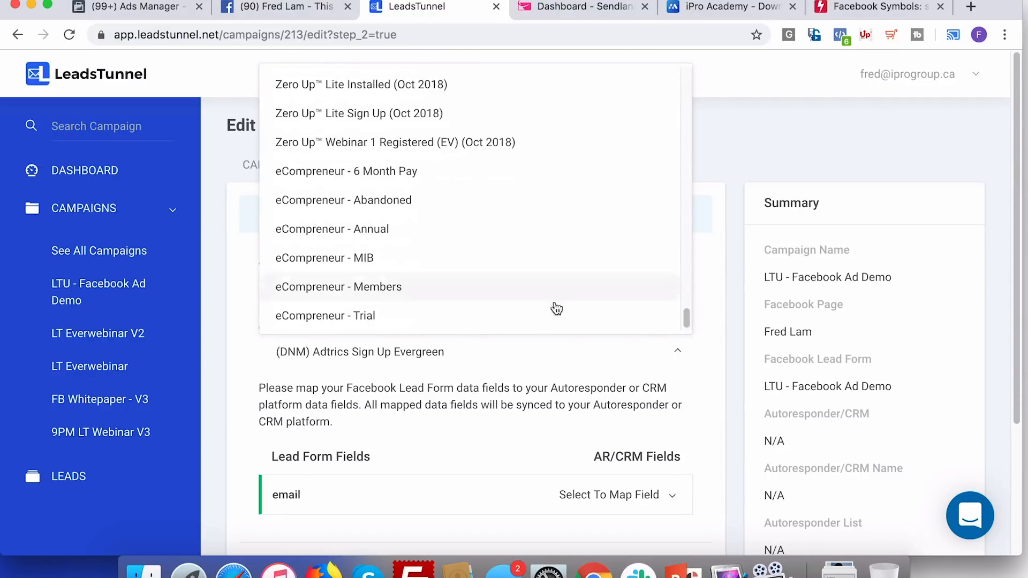
scroll(531, 329, up, 10)
scroll(531, 329, up, 10)
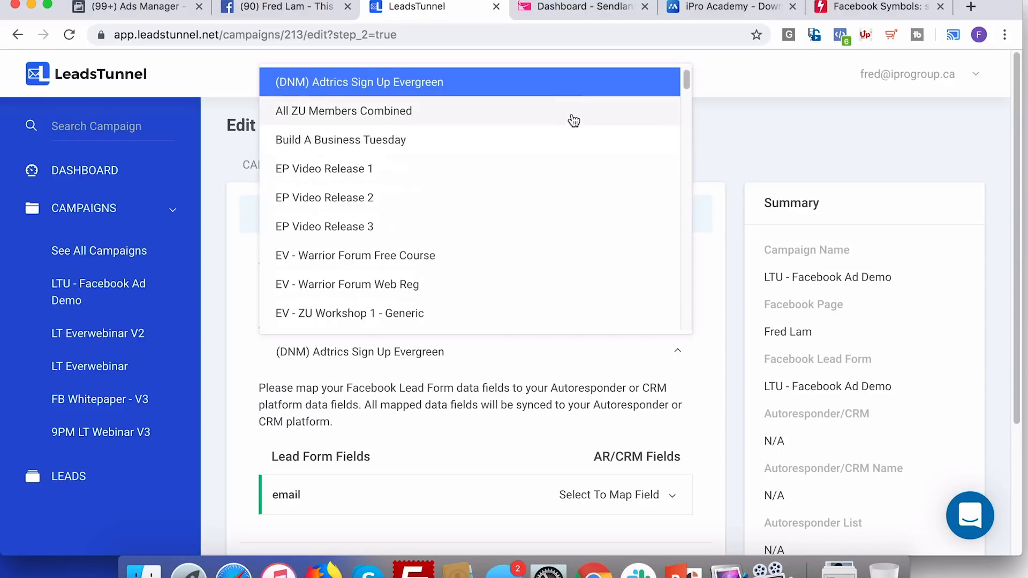
click(551, 139)
scroll(531, 364, down, 2)
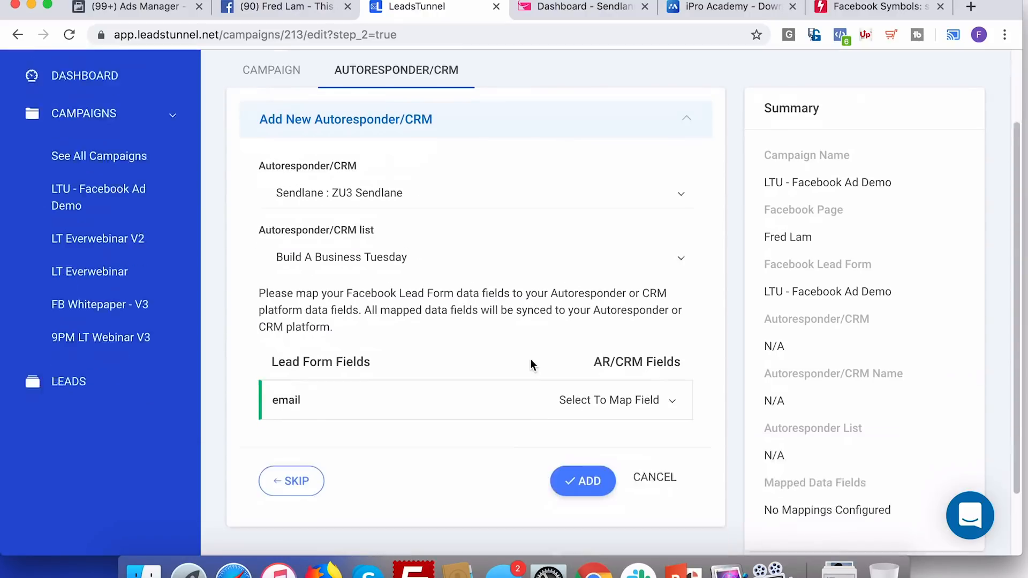
scroll(532, 364, down, 1)
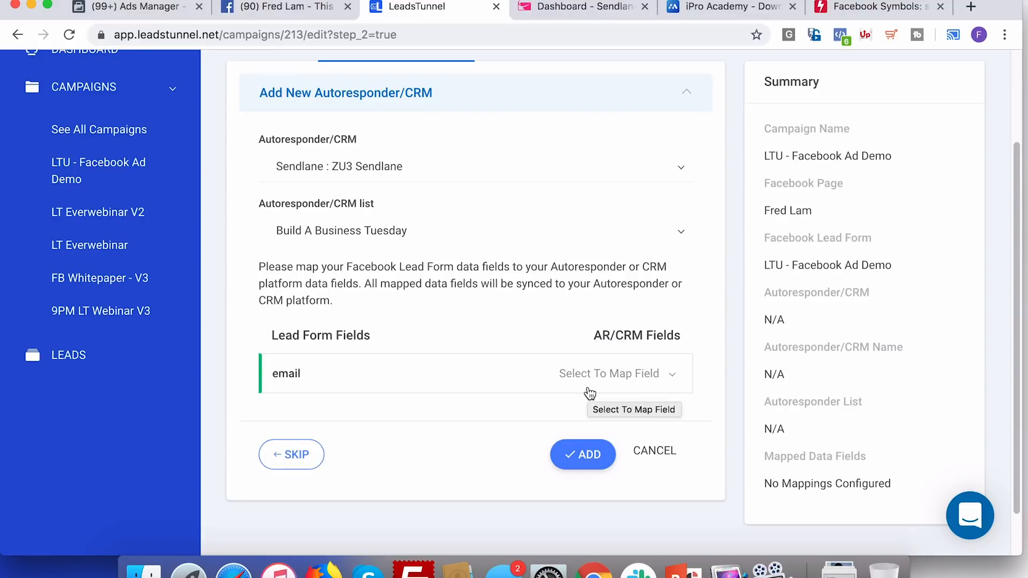
Map the lead's email to Sendlane's Email field and update the campaign
click(628, 387)
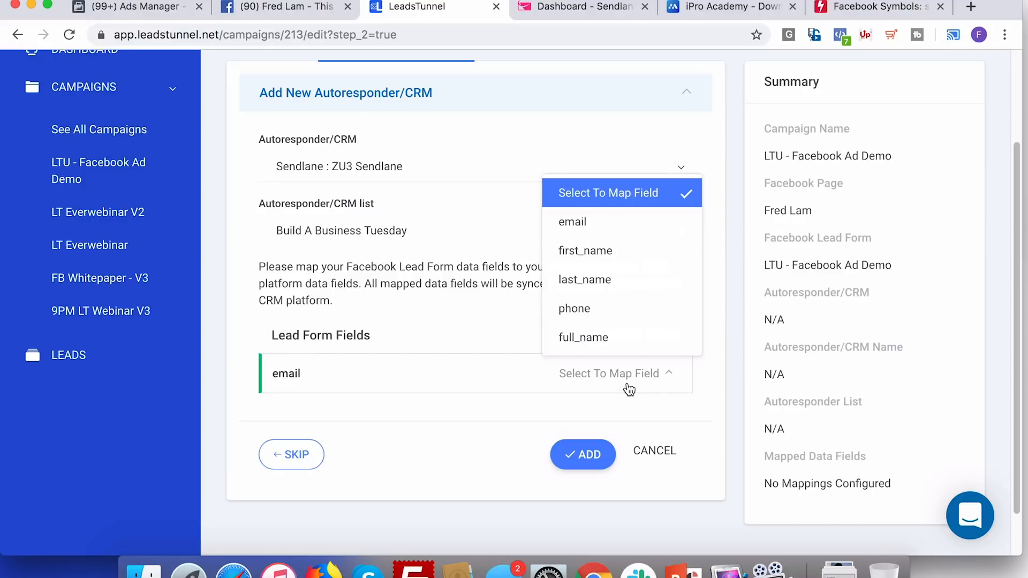
click(460, 273)
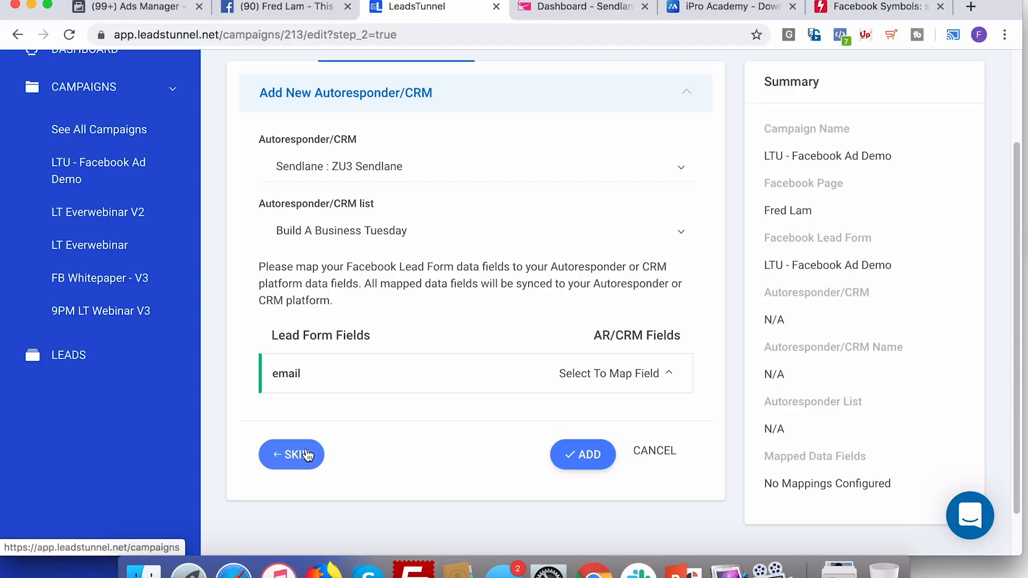
click(600, 373)
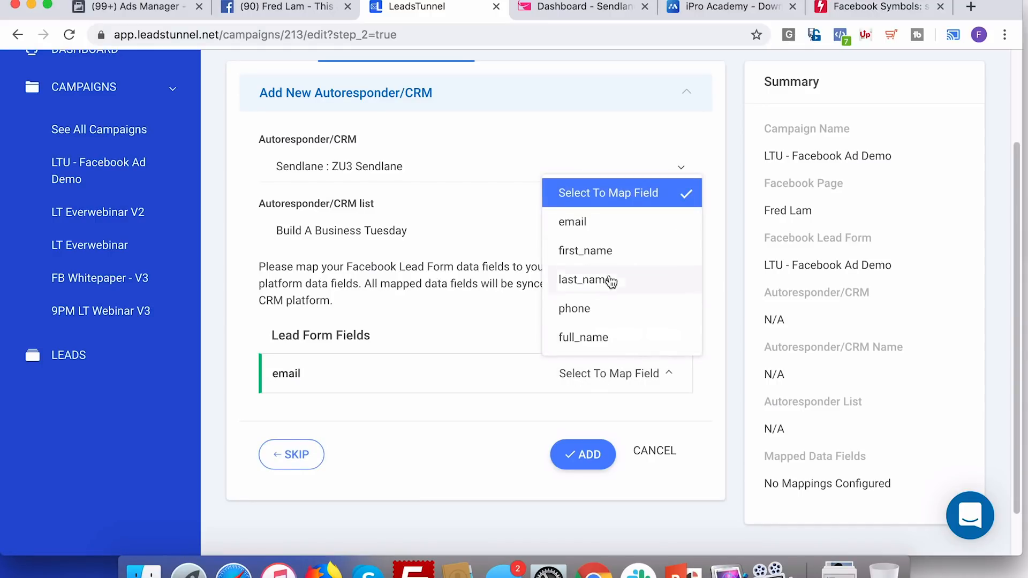
click(617, 230)
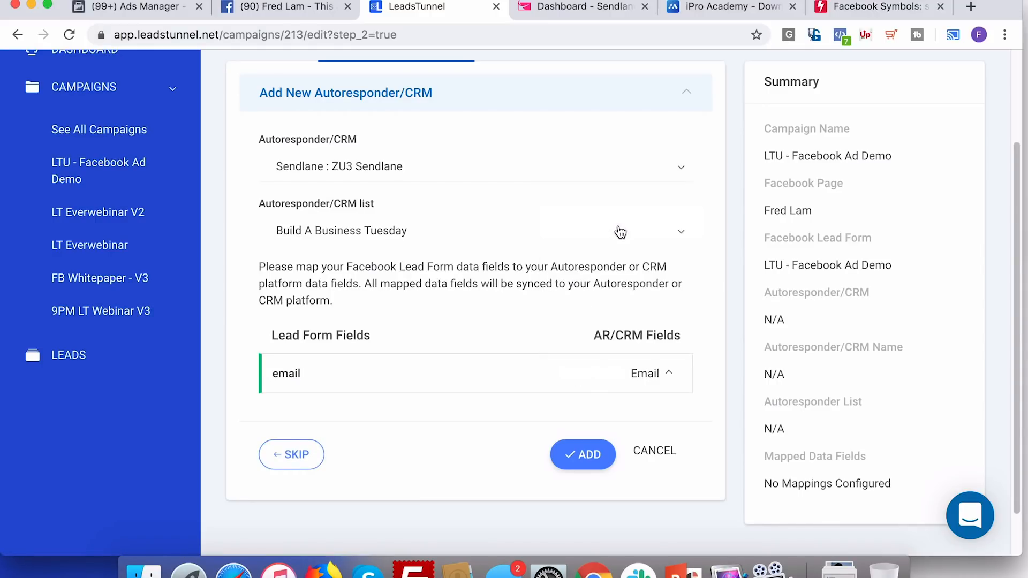
click(588, 455)
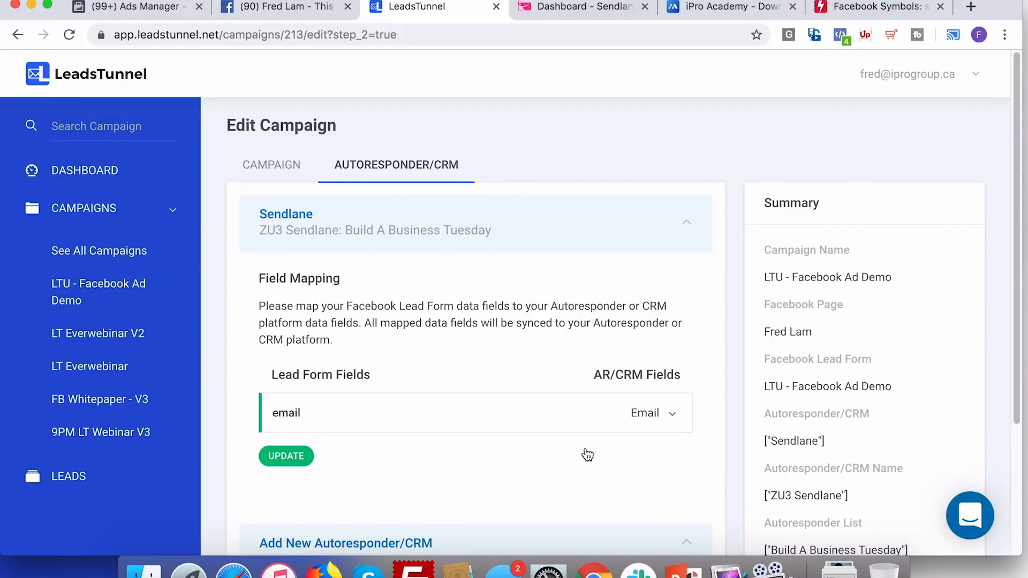
Return to All Campaigns and find LTU - Facebook Ad Demo listed with Sendlane and 0 leads
click(285, 164)
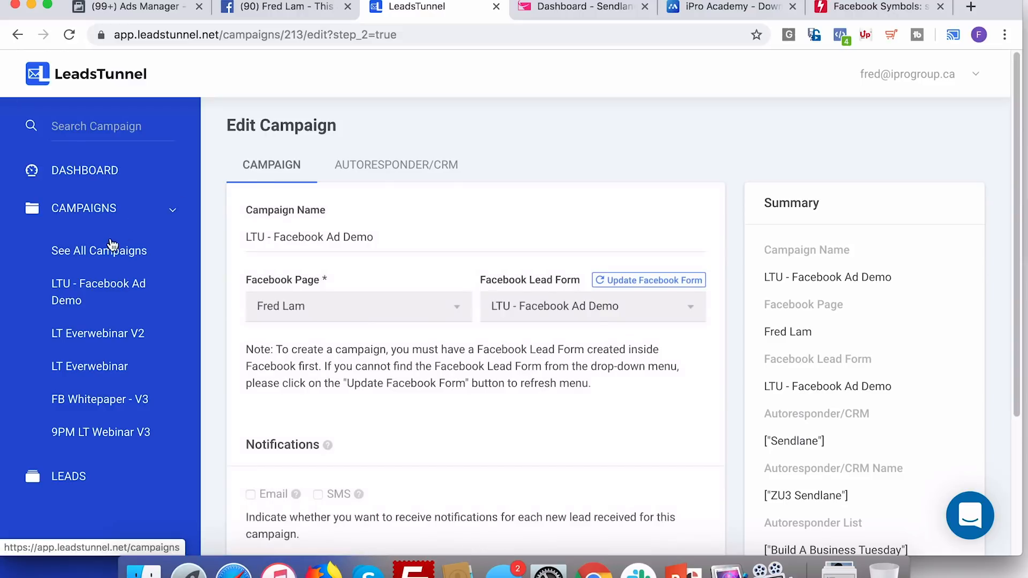
click(109, 255)
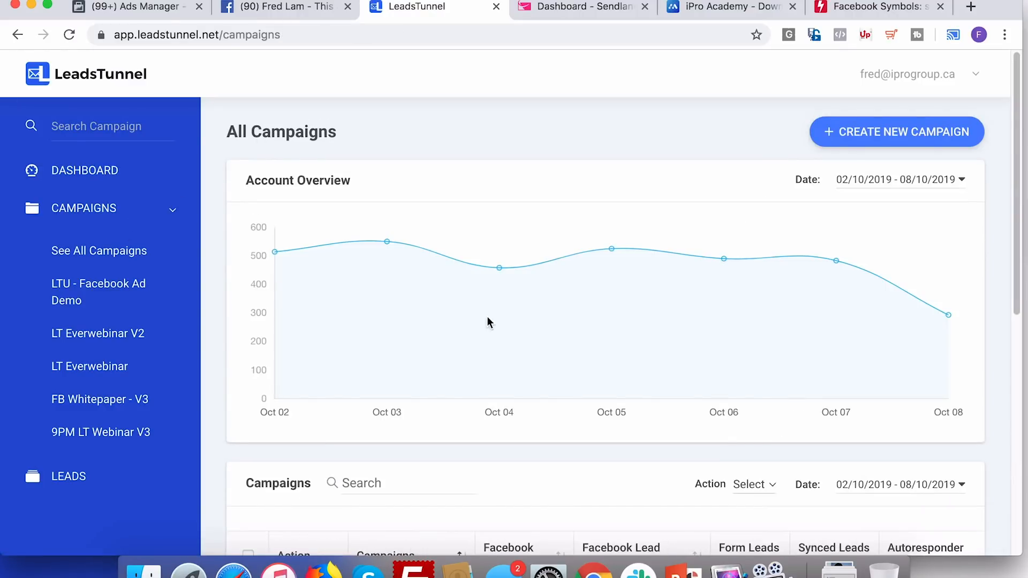
scroll(488, 320, down, 3)
scroll(486, 316, down, 8)
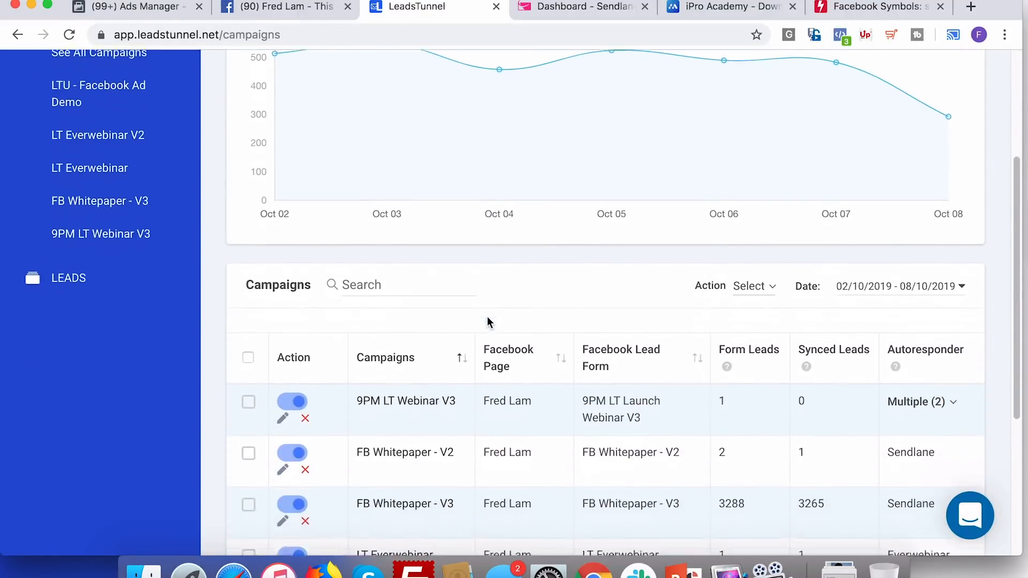
scroll(792, 411, down, 1)
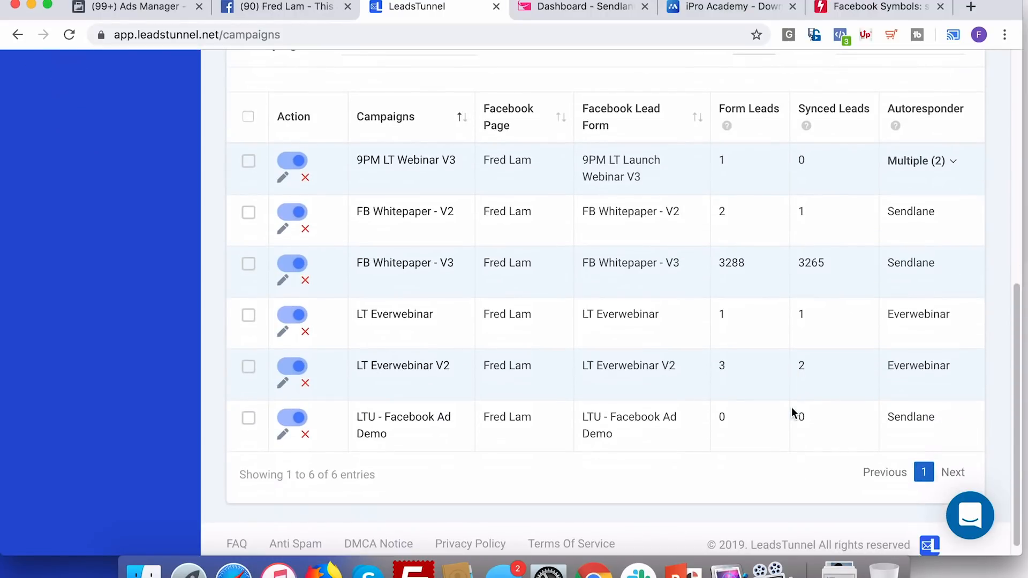
scroll(533, 248, up, 2)
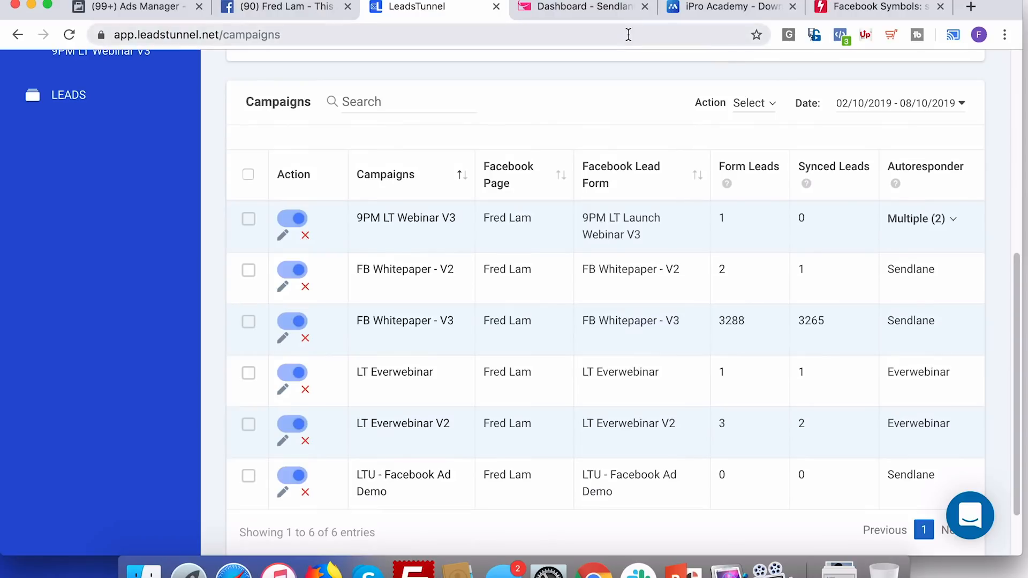
Preview the US - 18+ Lead generation ad and open it as a Facebook post with comments
click(312, 11)
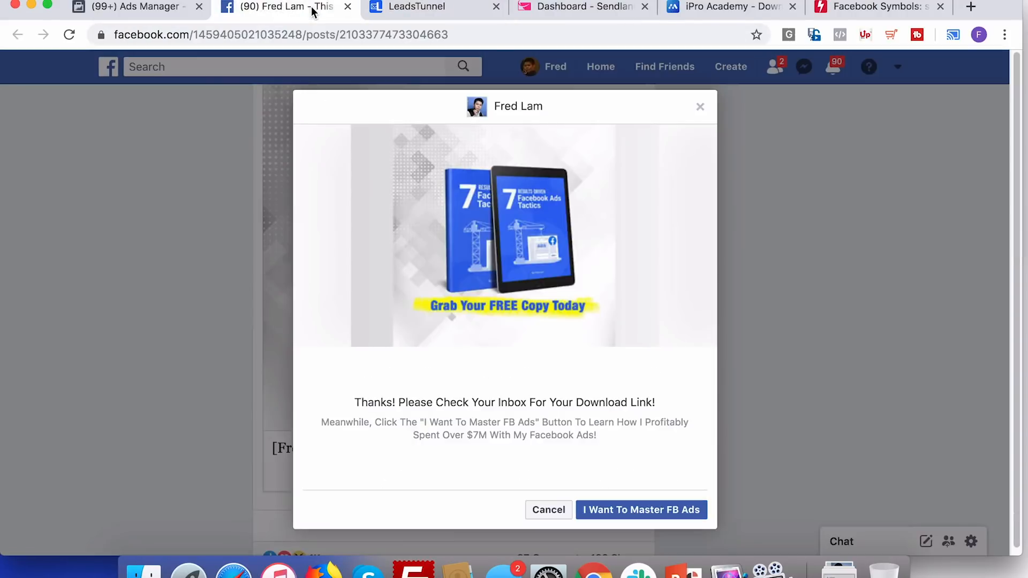
click(166, 16)
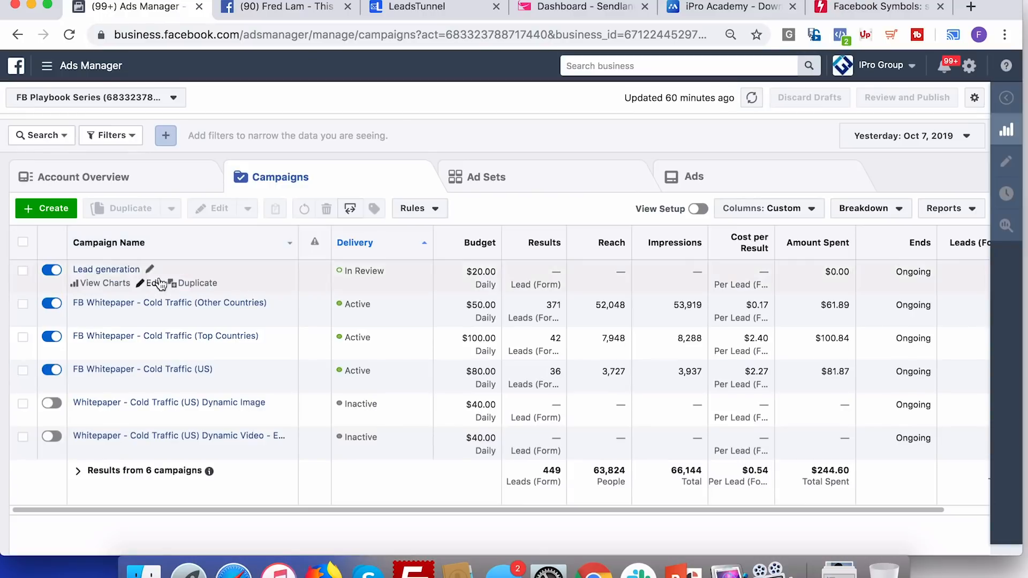
click(125, 269)
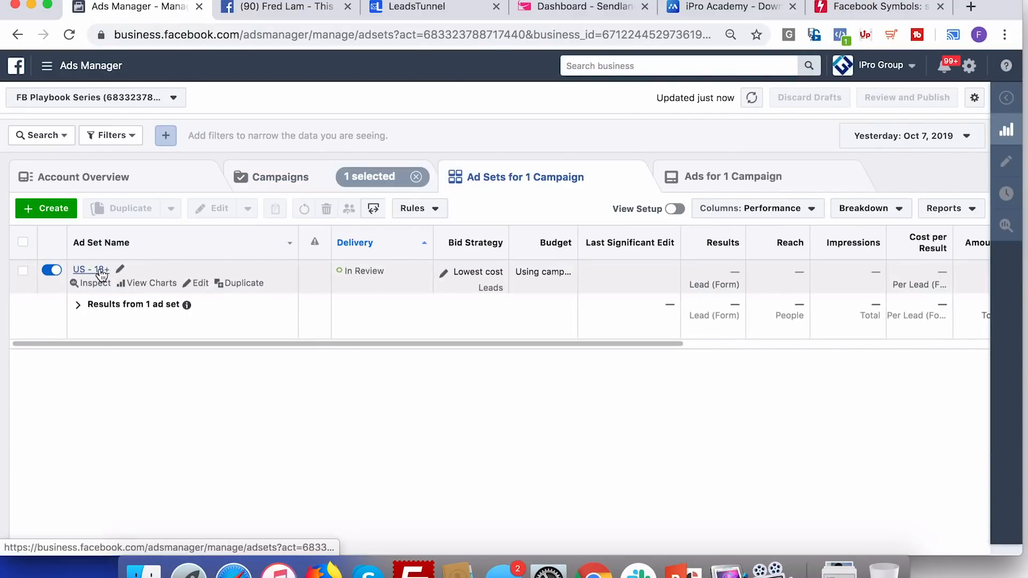
click(101, 274)
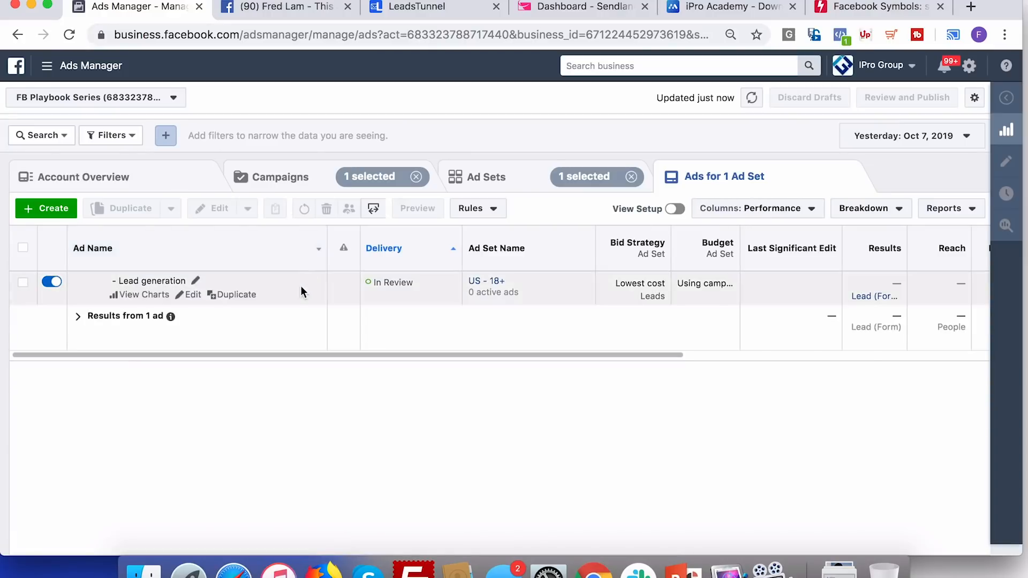
click(301, 291)
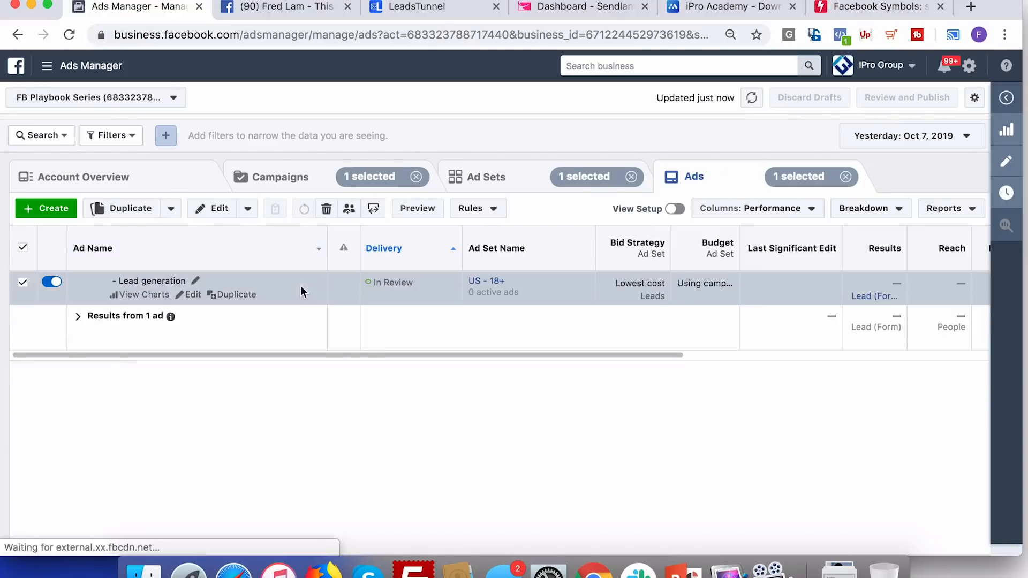
click(414, 208)
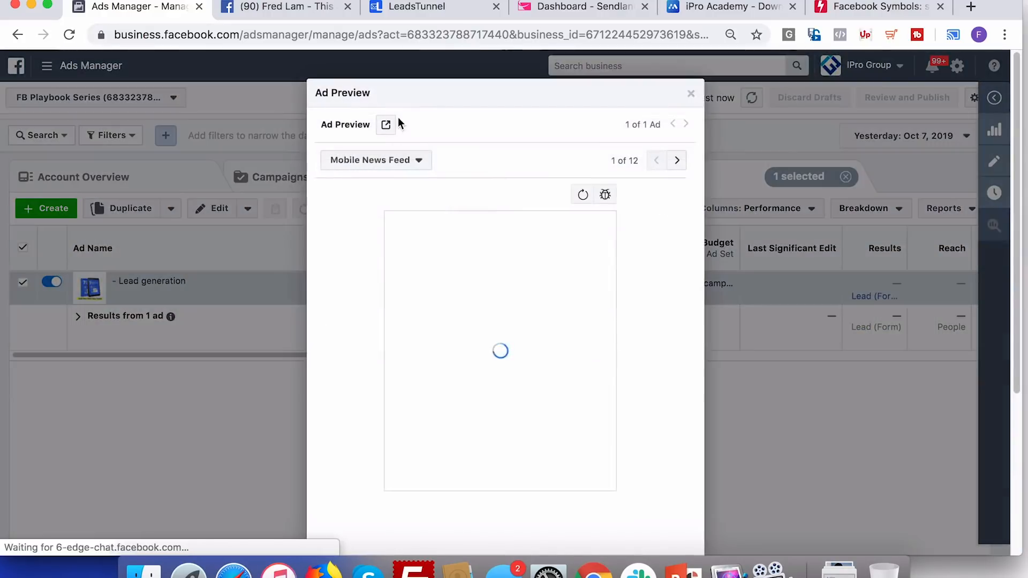
click(386, 125)
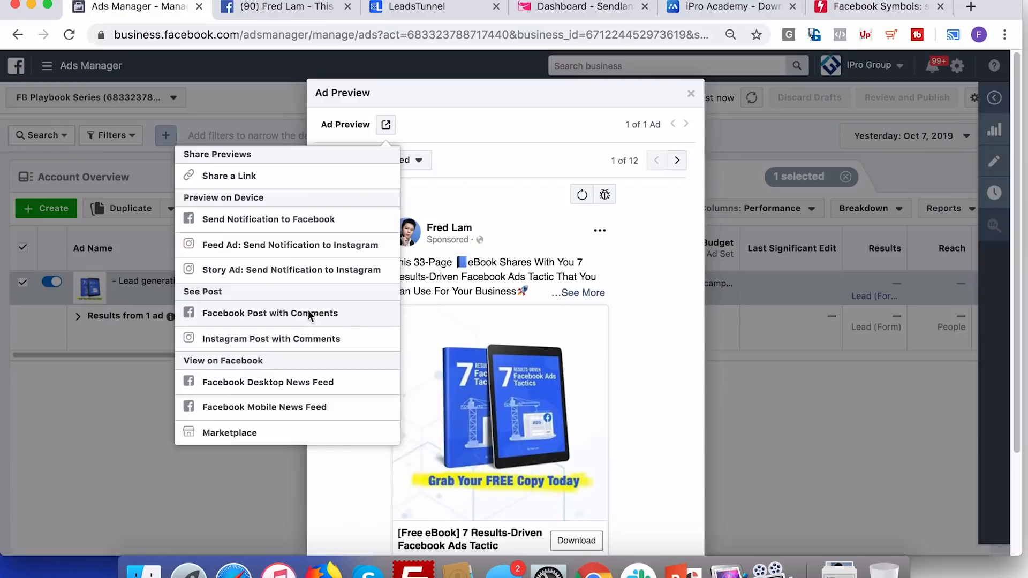
click(308, 312)
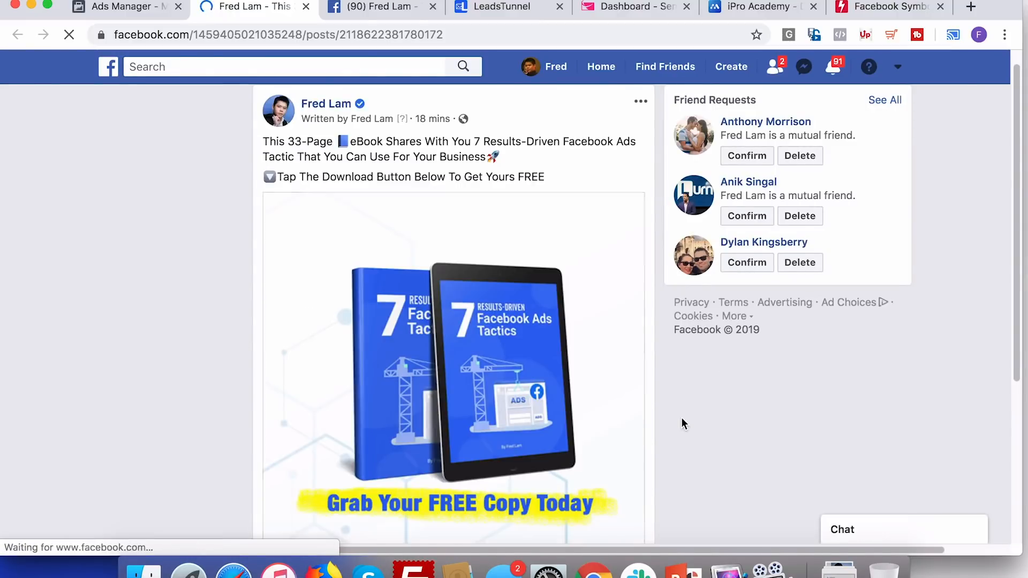
Submit a test lead through the ad's eBook Download form
scroll(681, 417, down, 3)
click(625, 440)
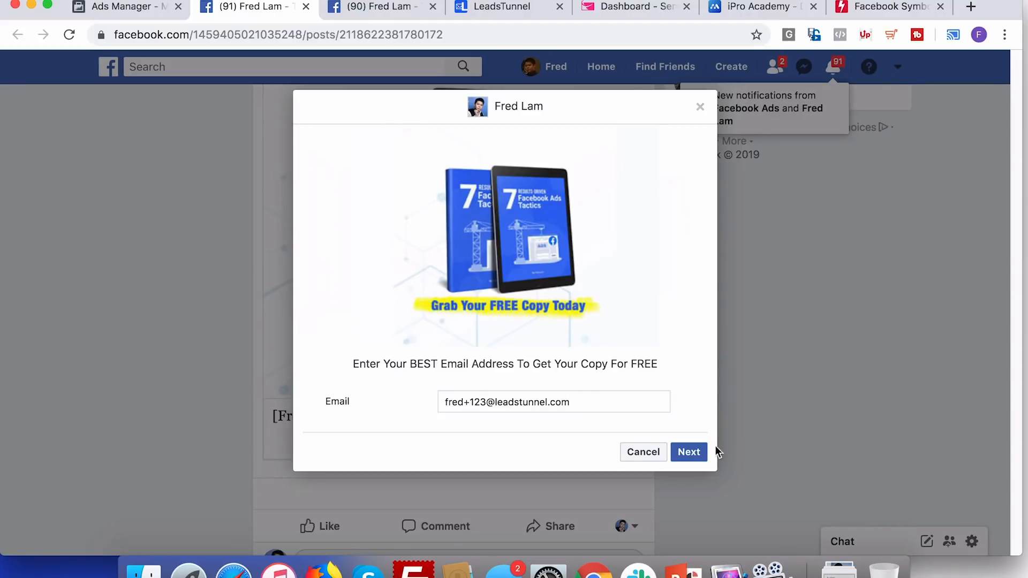
click(699, 454)
click(679, 477)
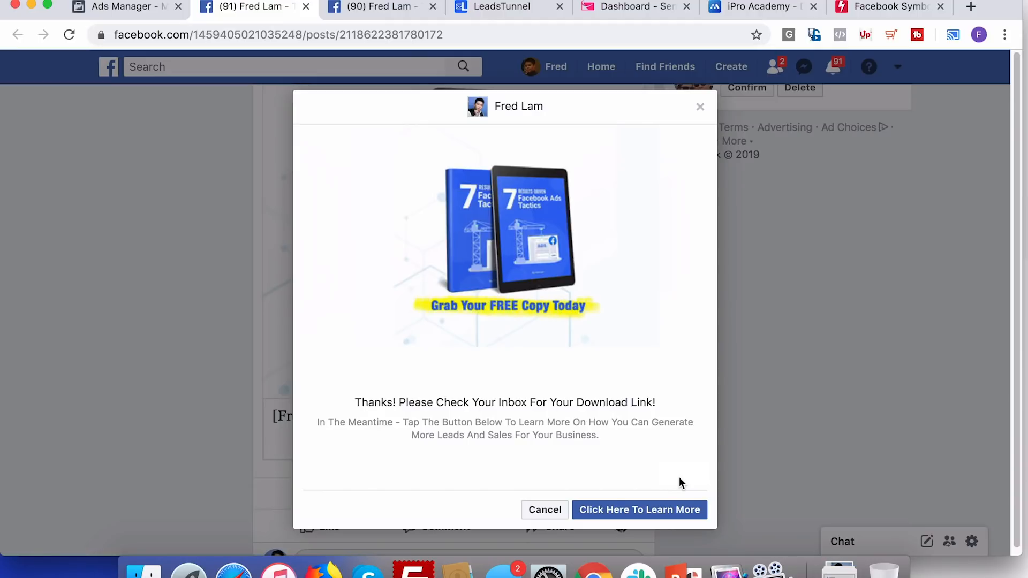
click(517, 10)
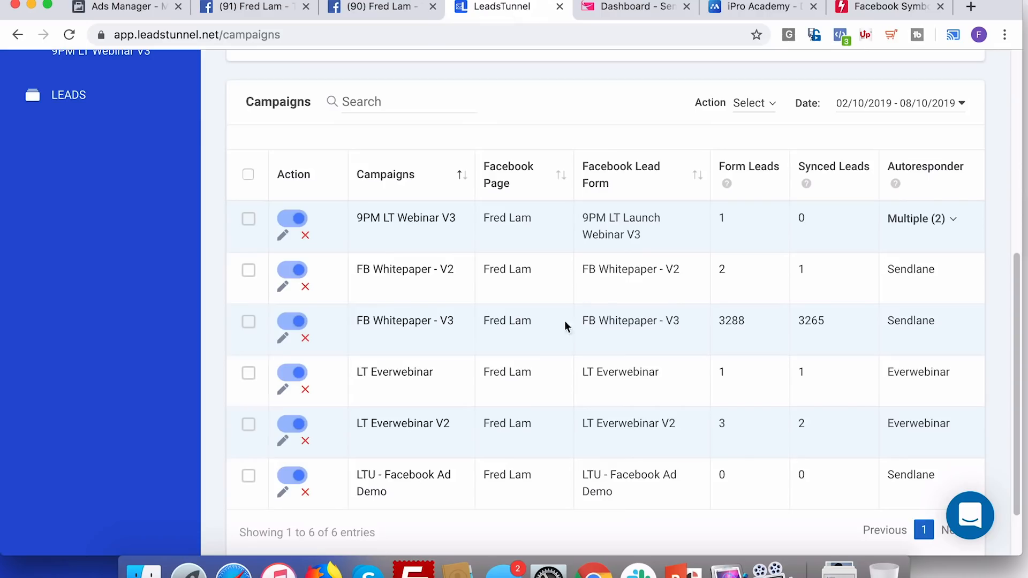
Check the LTU - Facebook Ad Demo campaign's lead counts, then go to Sendlane
click(406, 477)
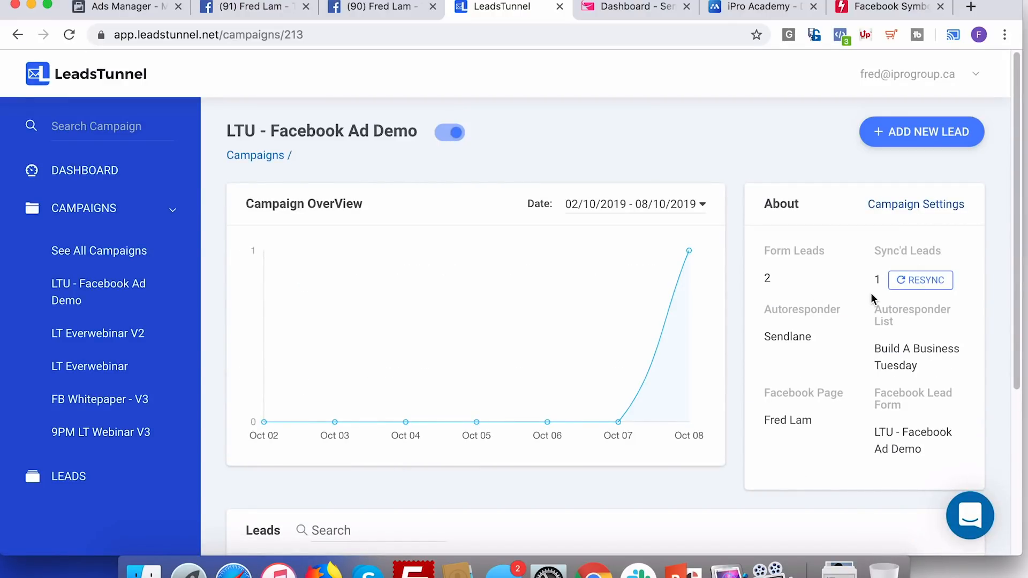
click(635, 19)
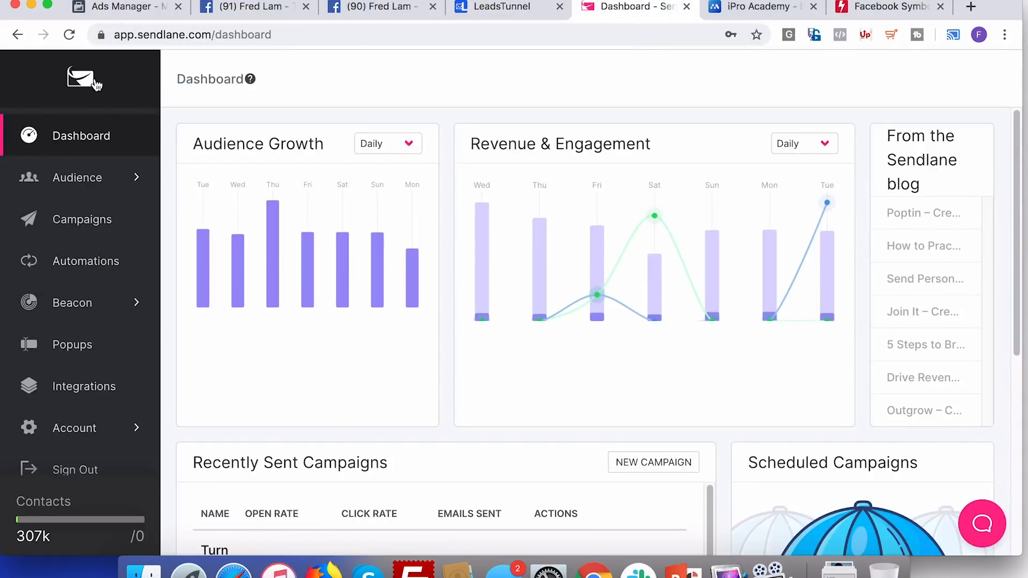
Search Sendlane's Audience contacts for the test lead's e-mail address
click(83, 191)
click(95, 236)
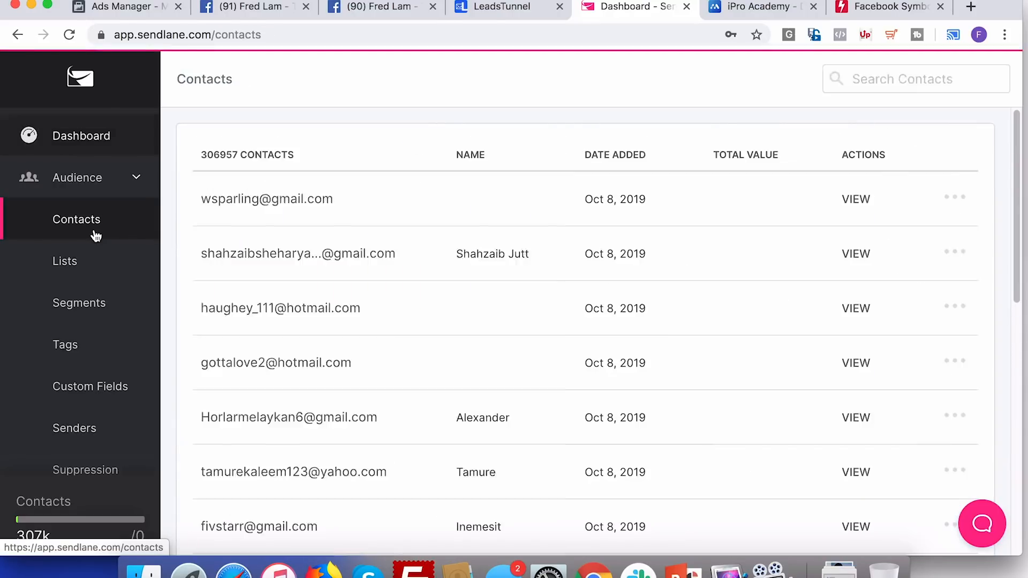
click(879, 79)
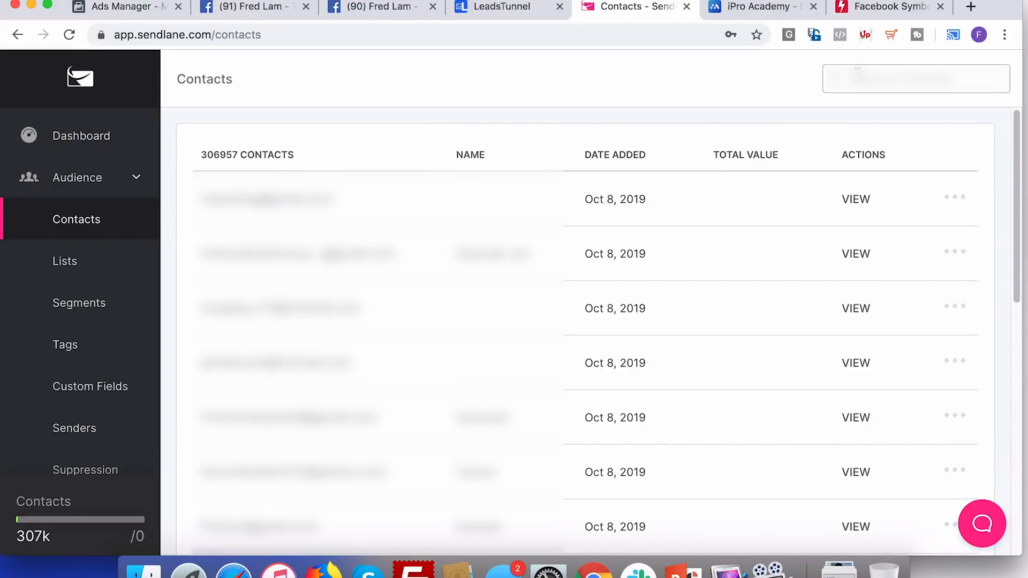
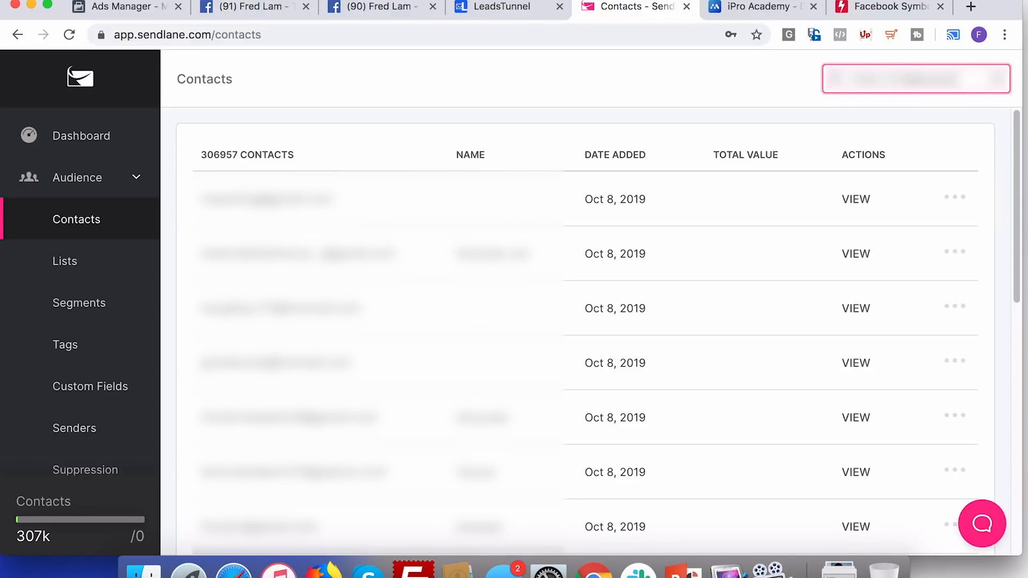
key(Return)
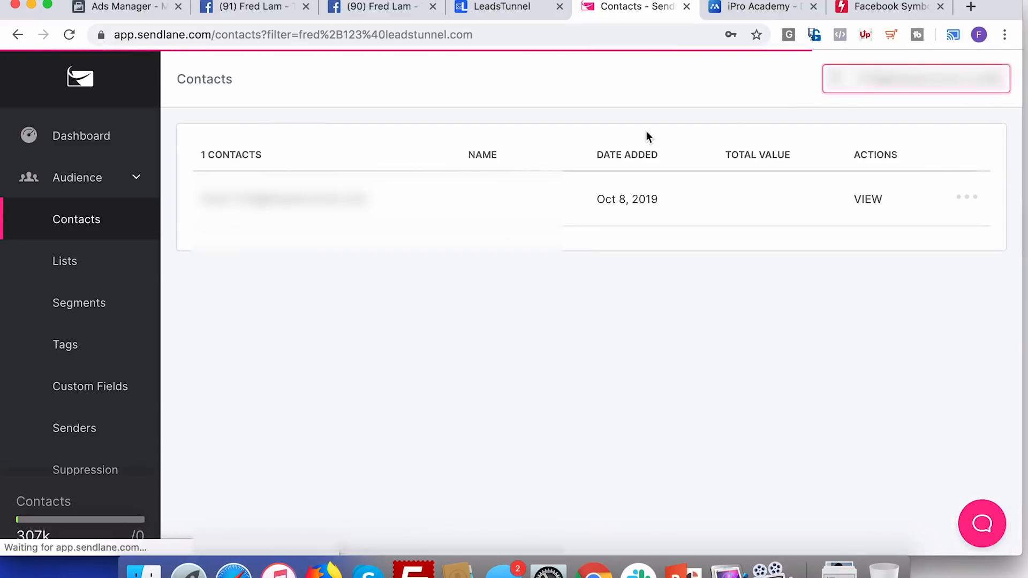